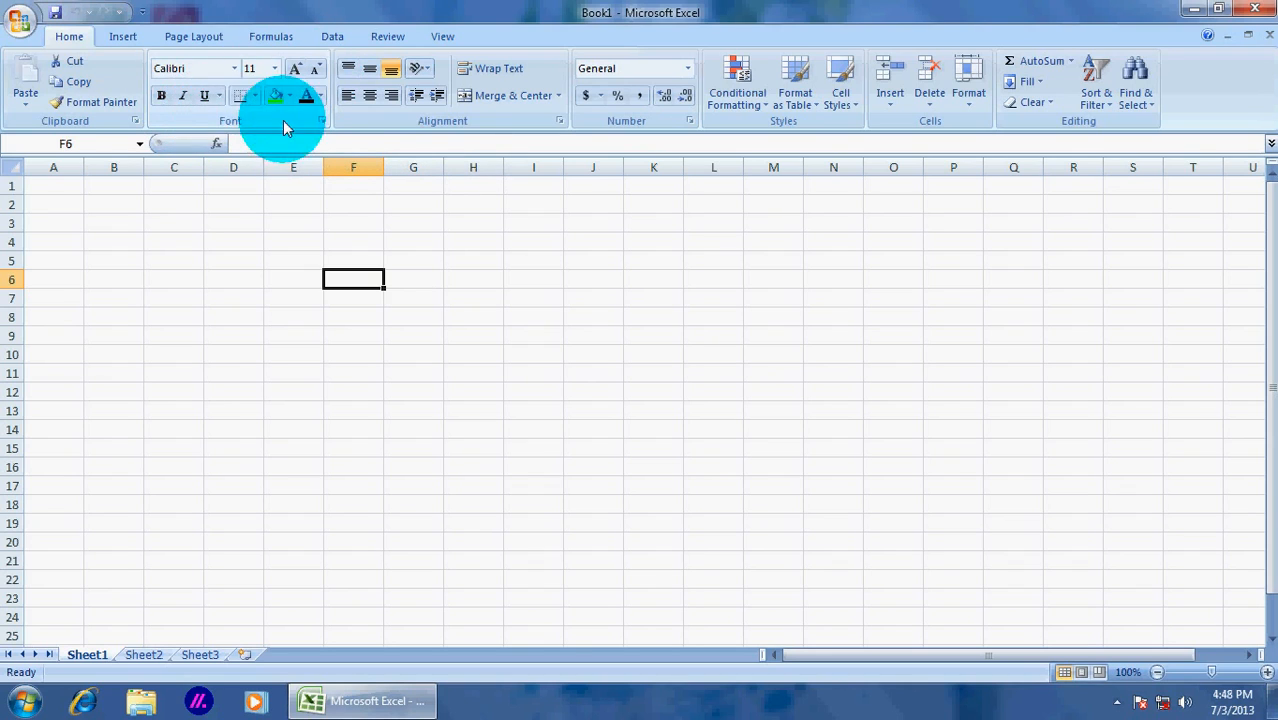
Look over the font options in the Format Cells dialog and close it without changes
click(321, 120)
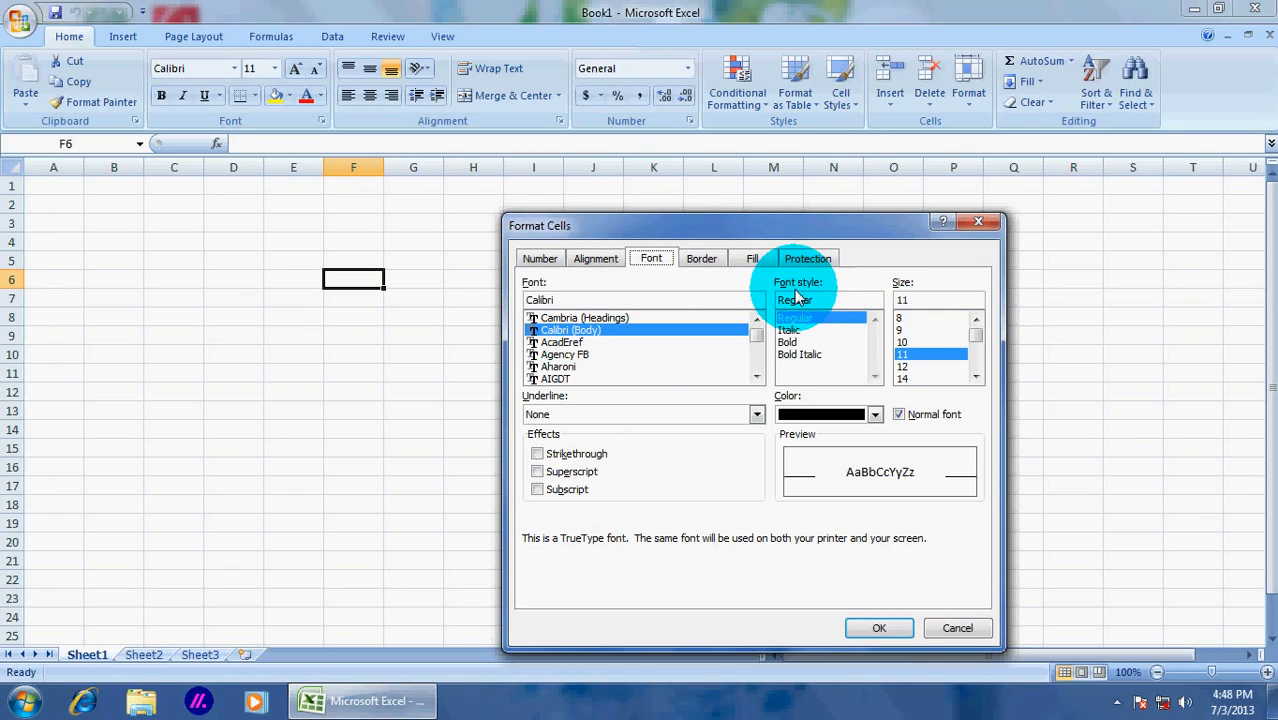
click(955, 630)
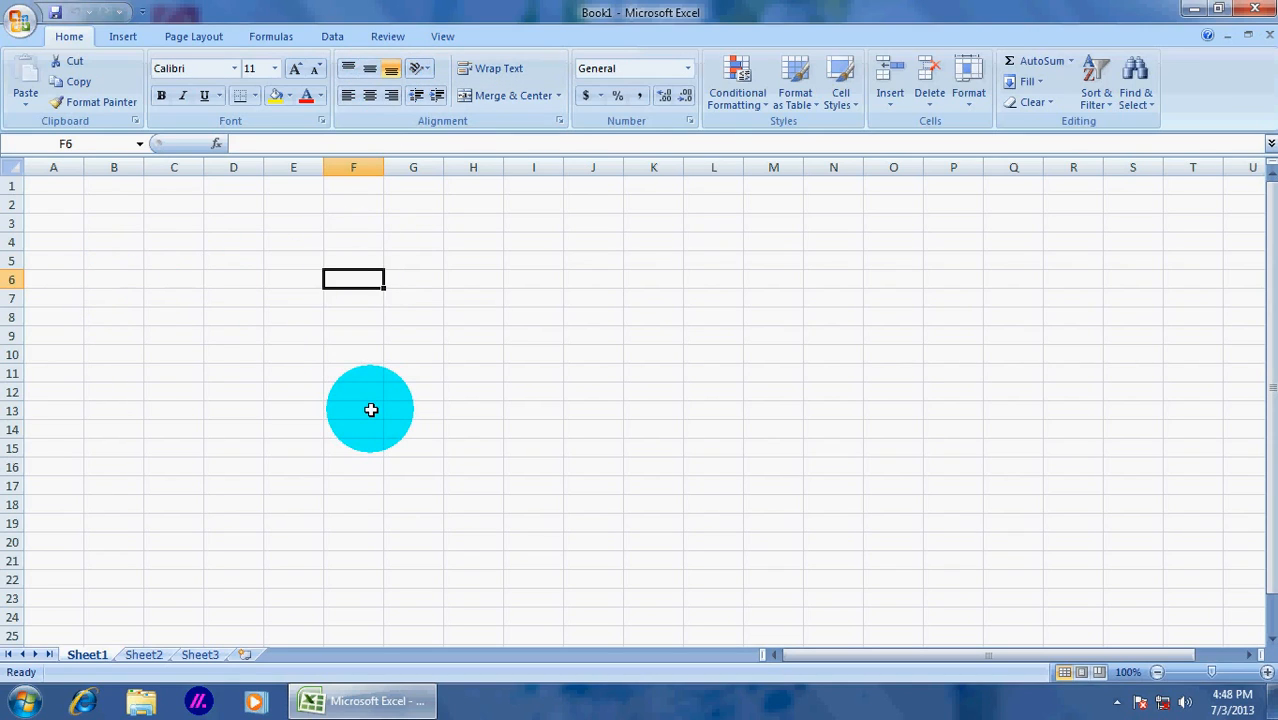
Enter the heading "Name" in F6 and a first name in each of the four cells below it, F7 to F10
text(Name)
key(Return)
text(Ramesh)
key(Return)
text(<Mahesh)
key(Return)
text(Sita)
key(Return)
text(Gita)
key(Return)
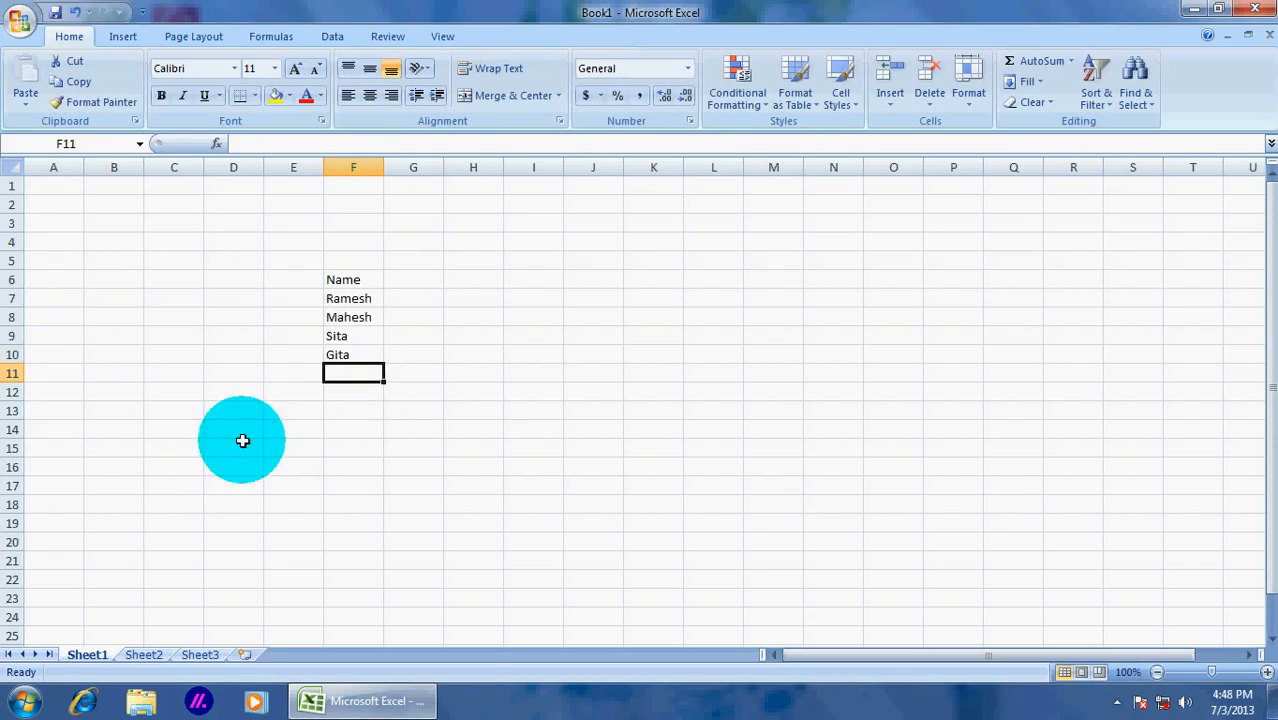
Make row 10 taller and align the text in F10 to the top and then to the middle of the cell
drag(12, 364, 12, 405)
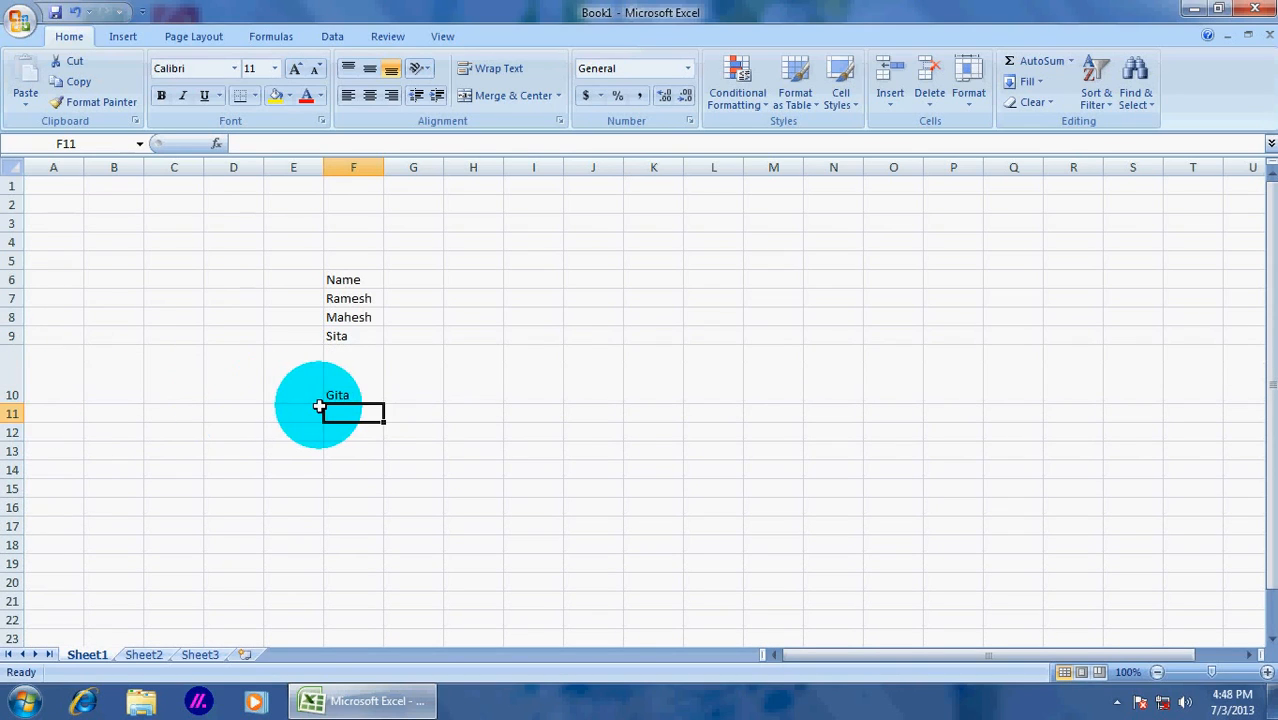
click(365, 382)
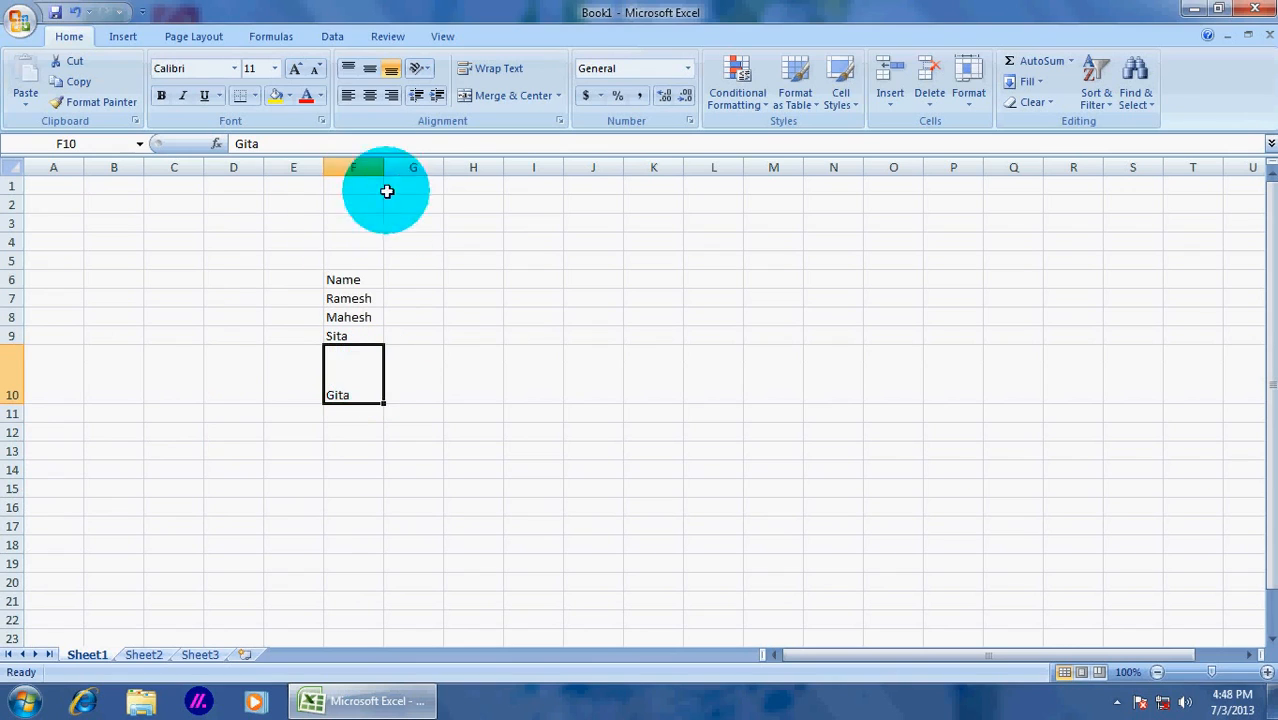
click(348, 68)
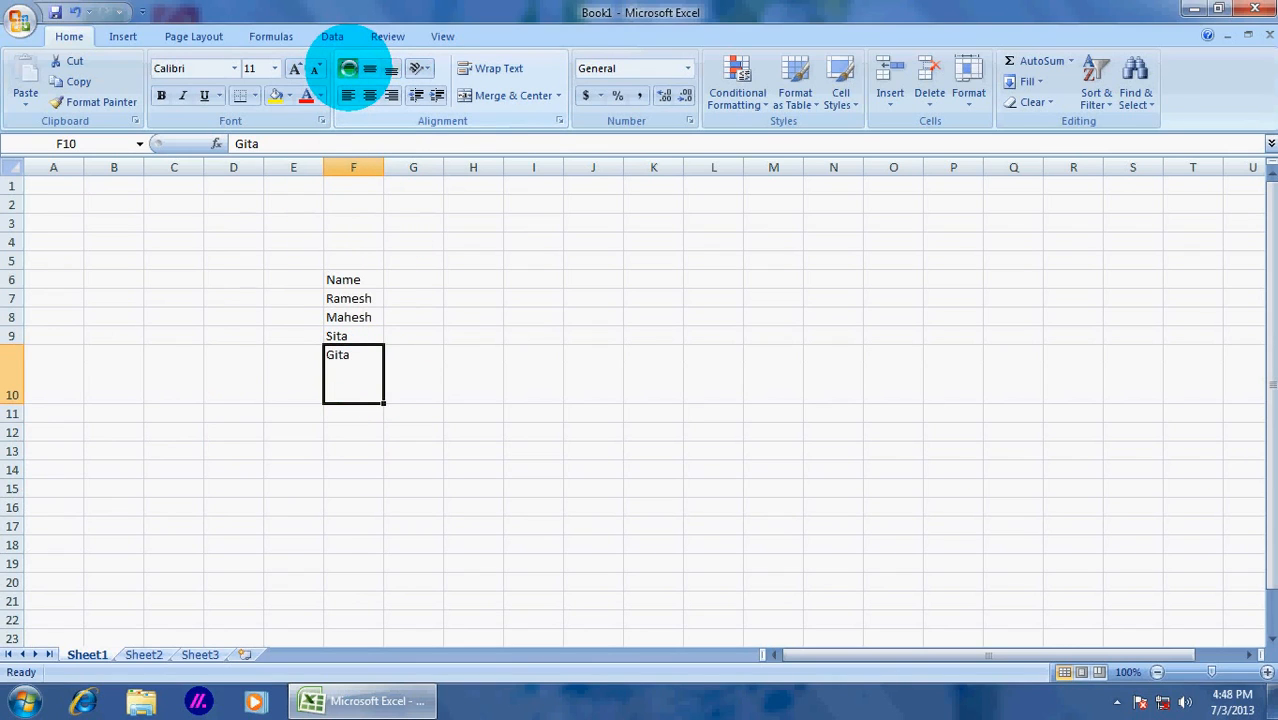
click(368, 75)
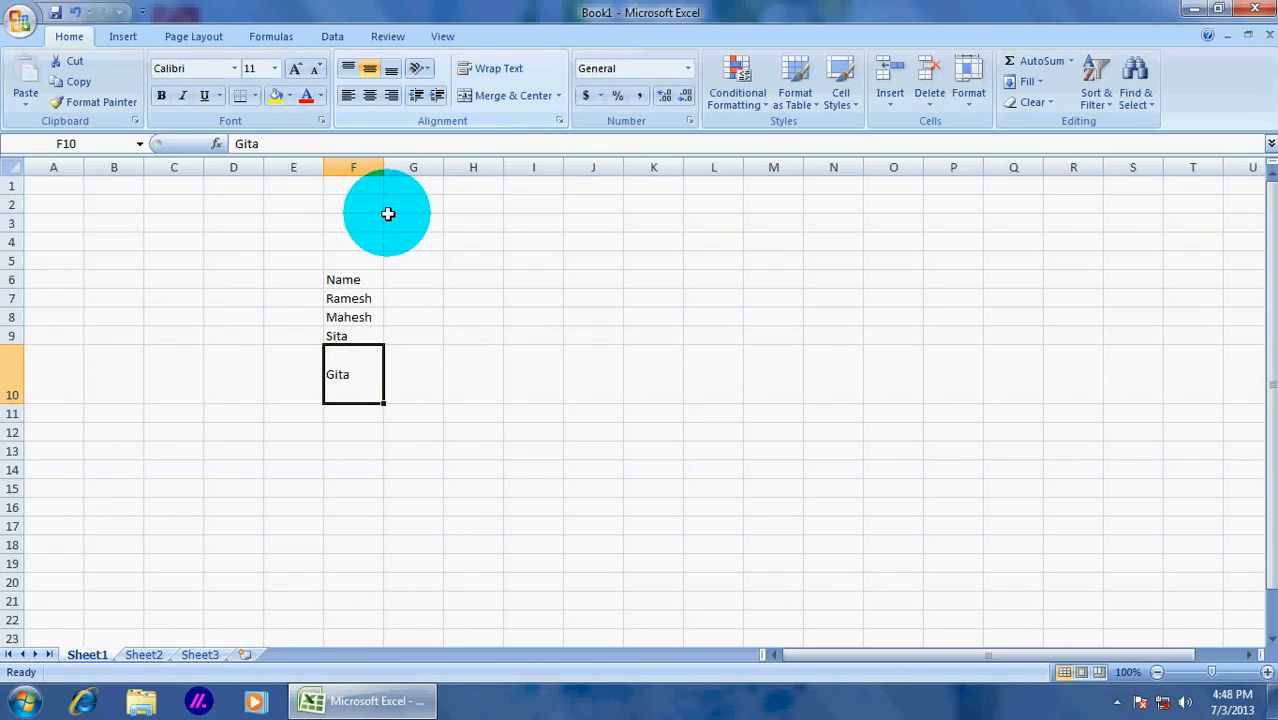
Widen column F and align the text in F10 right, then centered, then left
drag(384, 168, 461, 168)
click(391, 95)
click(369, 95)
click(343, 96)
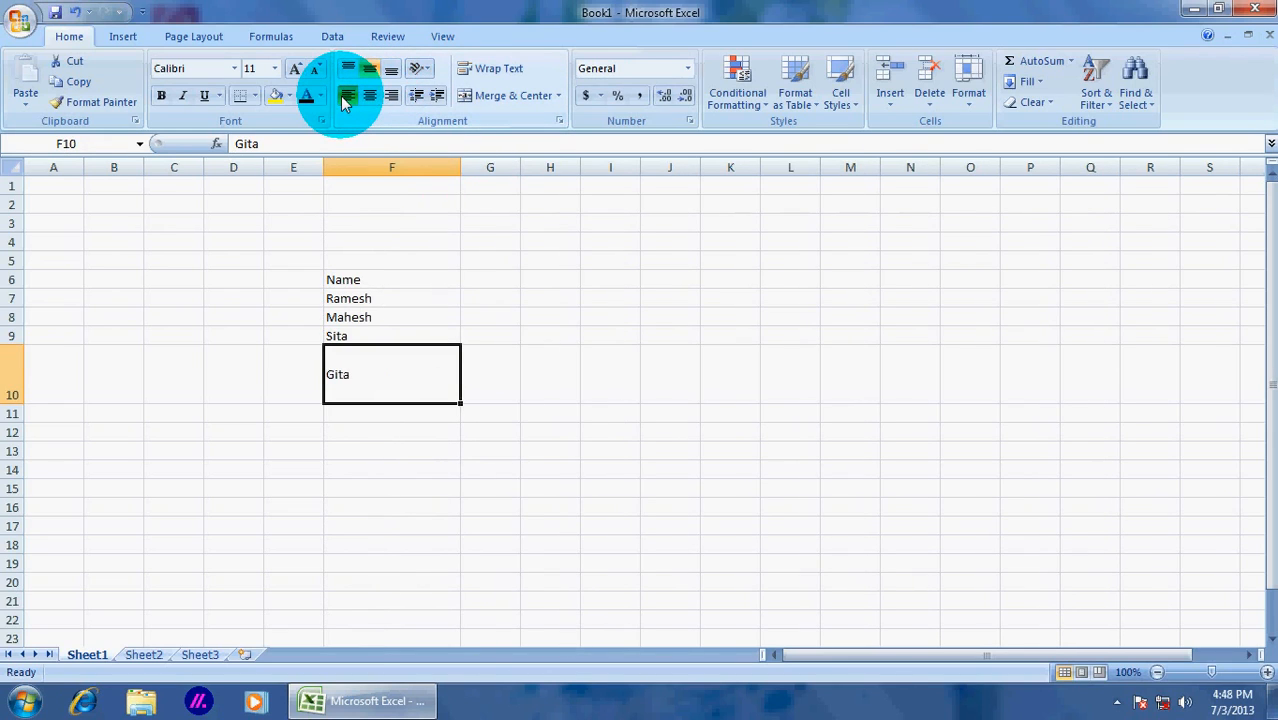
Try bottom, middle and top vertical alignment on the text in F10
click(393, 70)
click(370, 70)
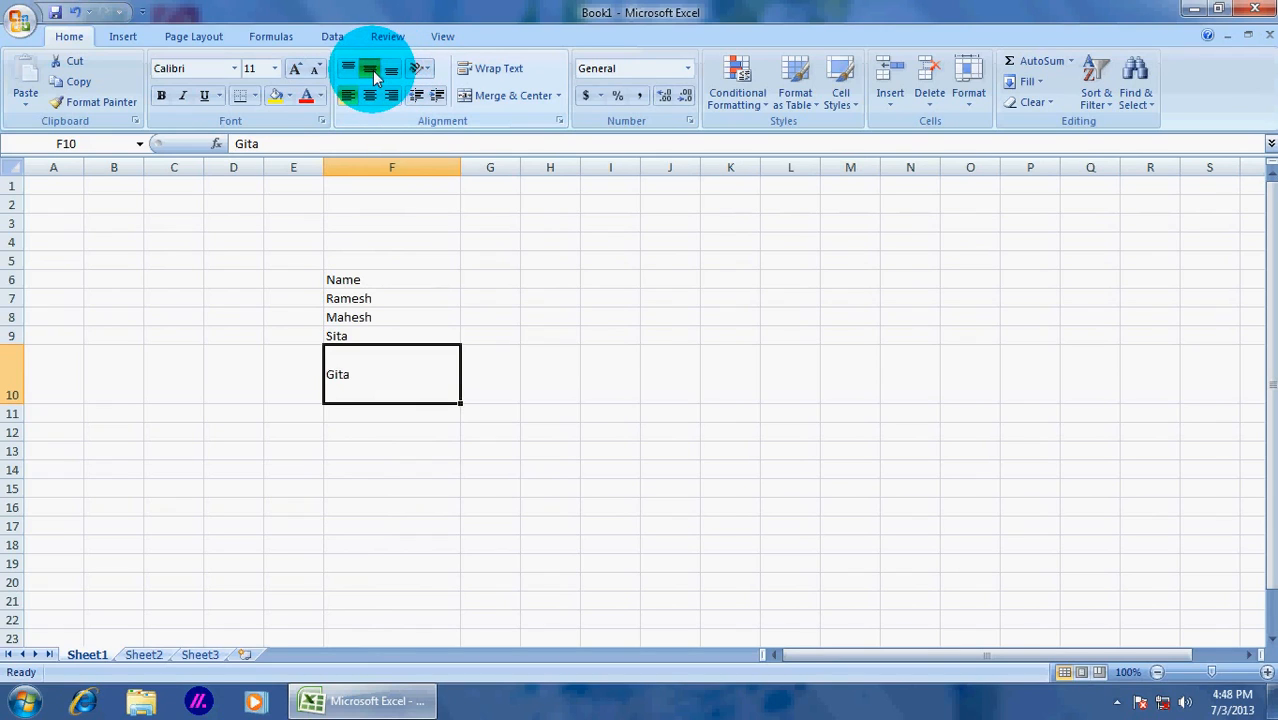
click(350, 70)
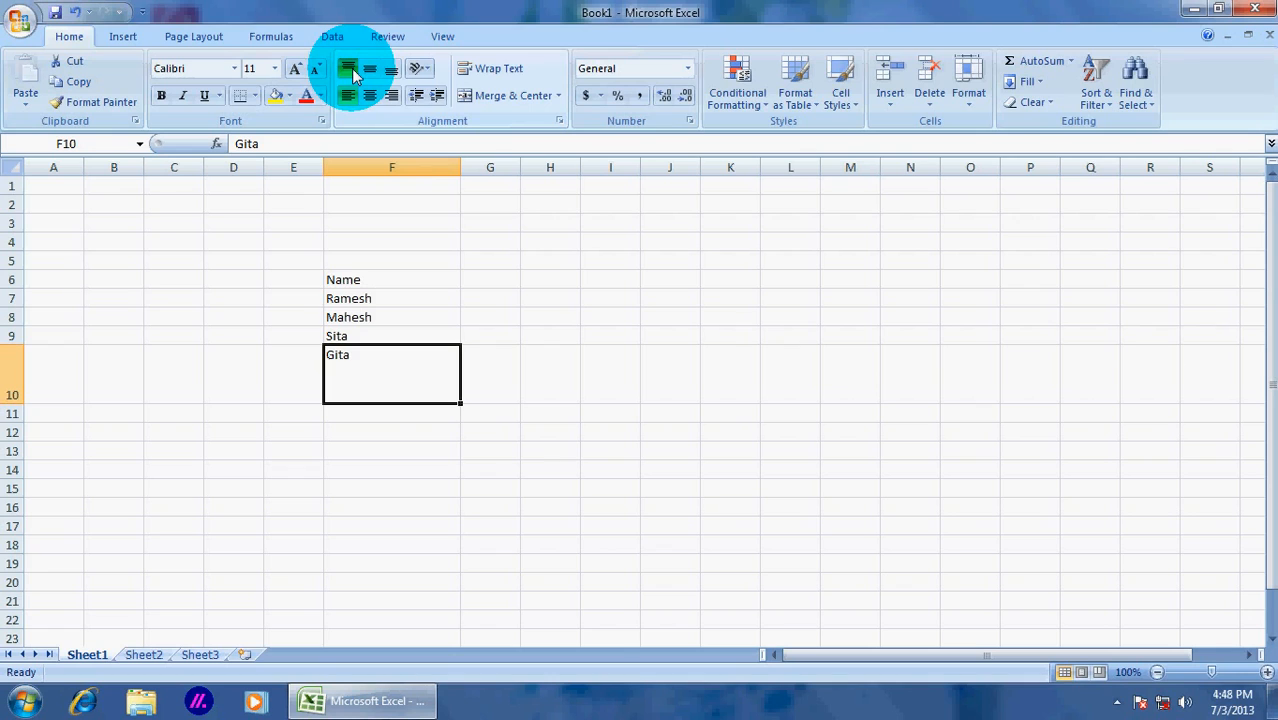
Angle the text in F10 counterclockwise and then clockwise
click(419, 70)
click(418, 90)
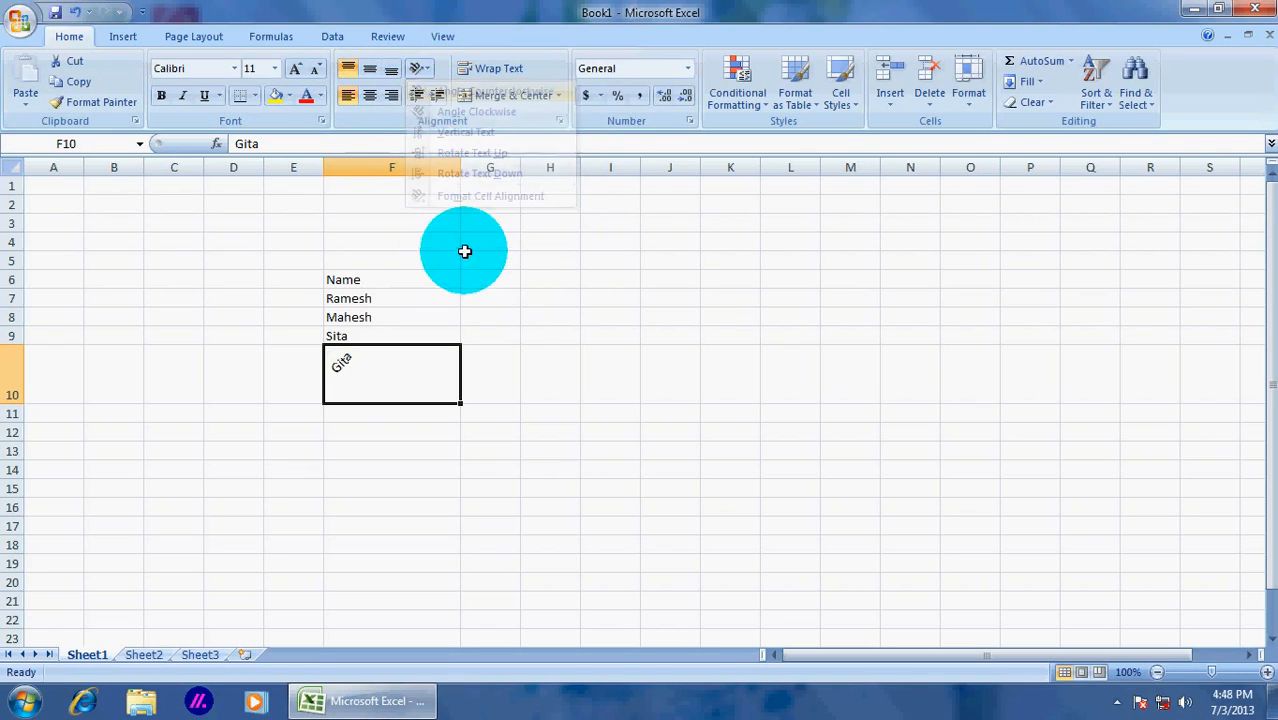
click(418, 68)
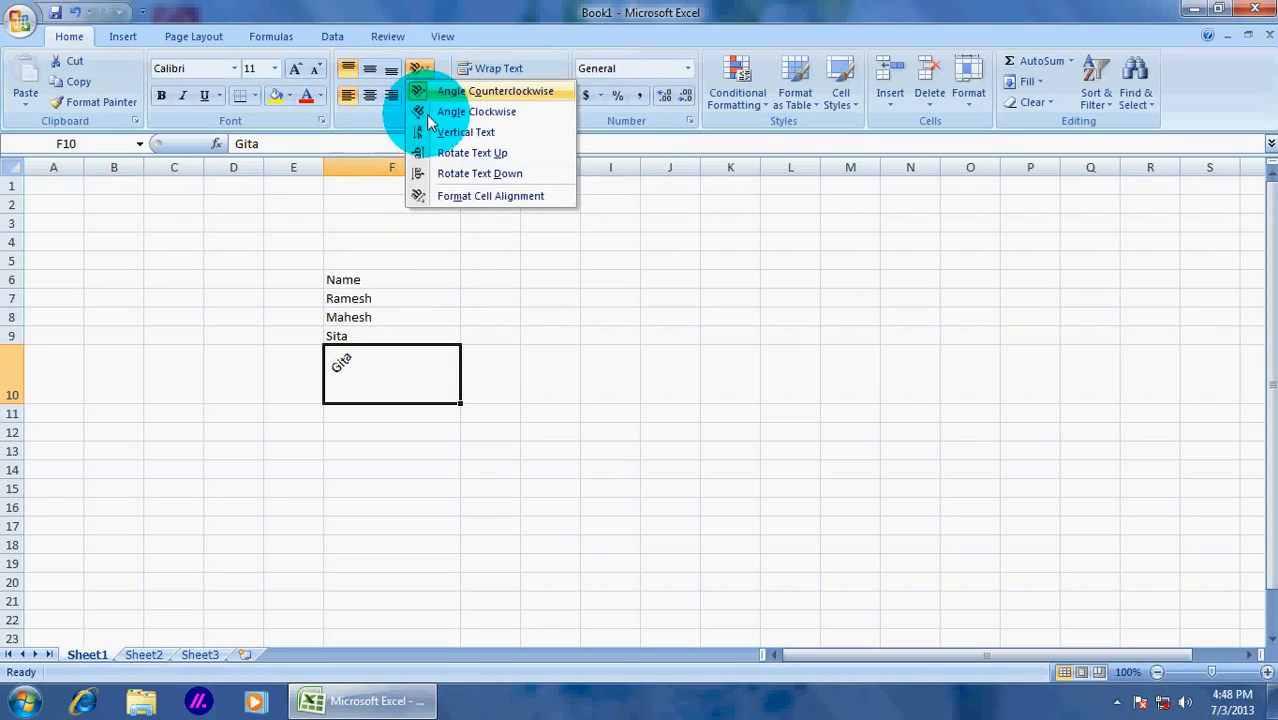
click(440, 111)
Set the text in F10 to Vertical Text and make row 10 tall enough for all its letters
click(424, 68)
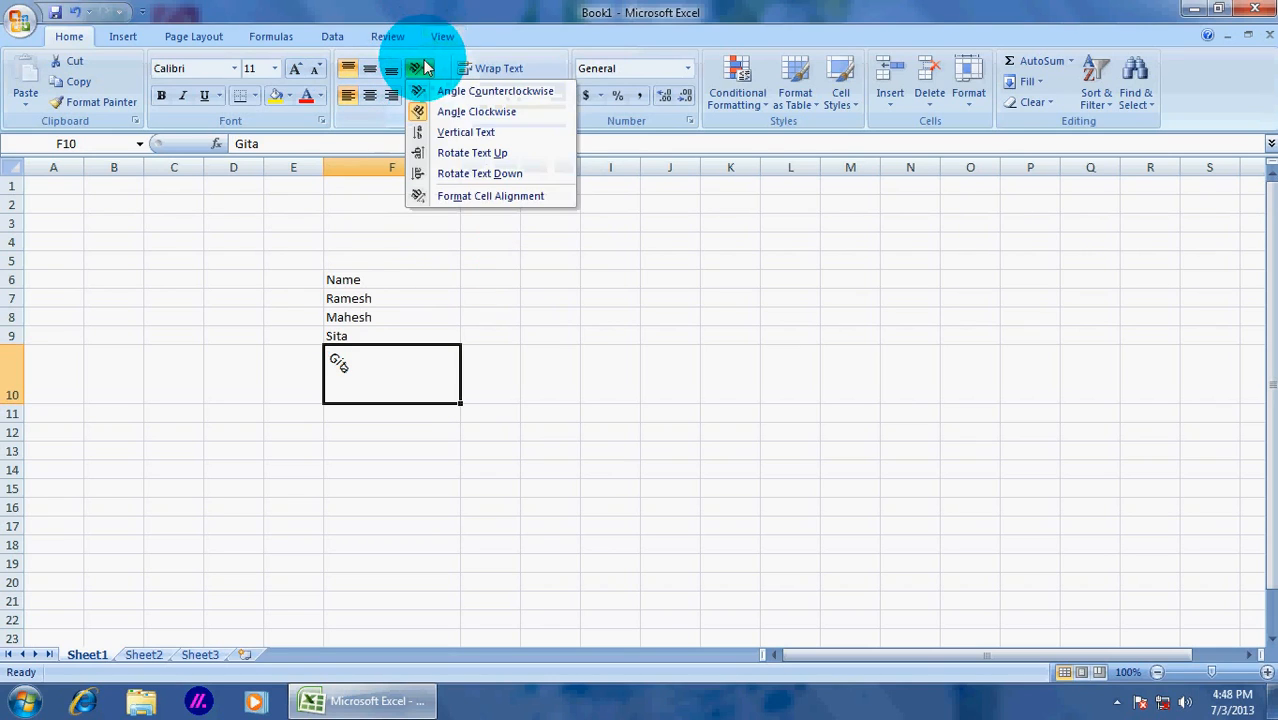
click(436, 133)
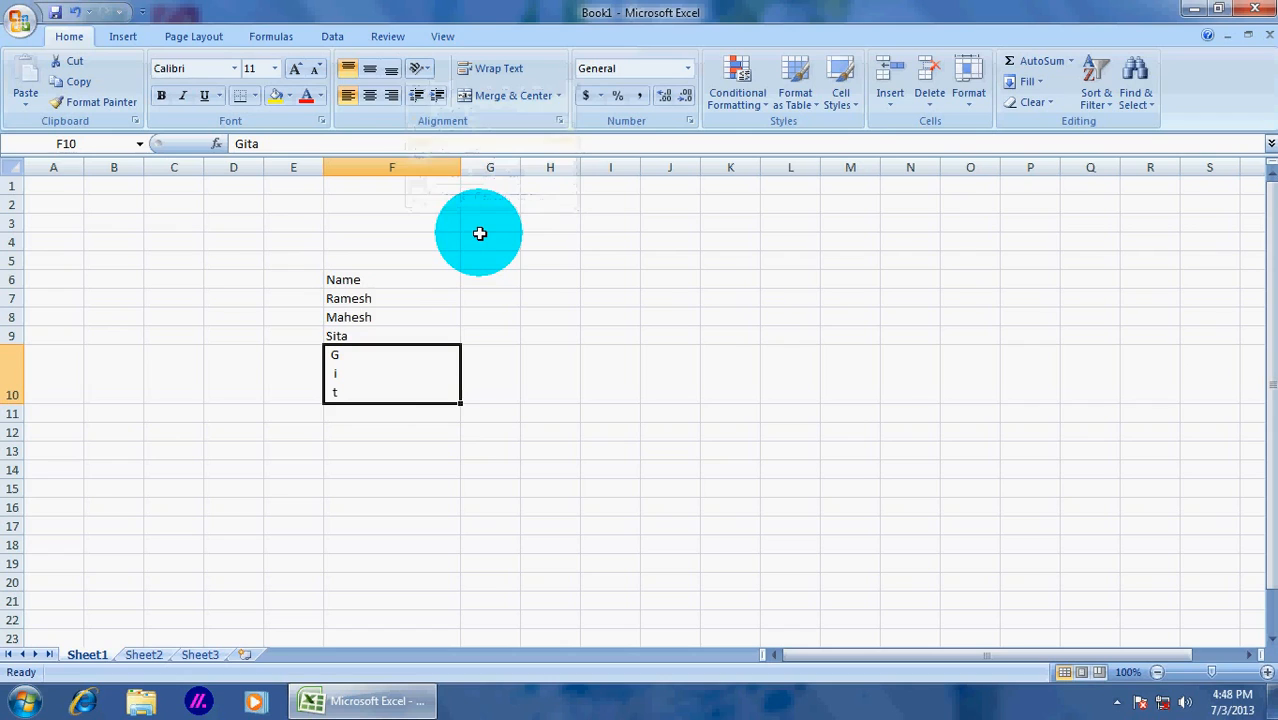
drag(14, 404, 14, 468)
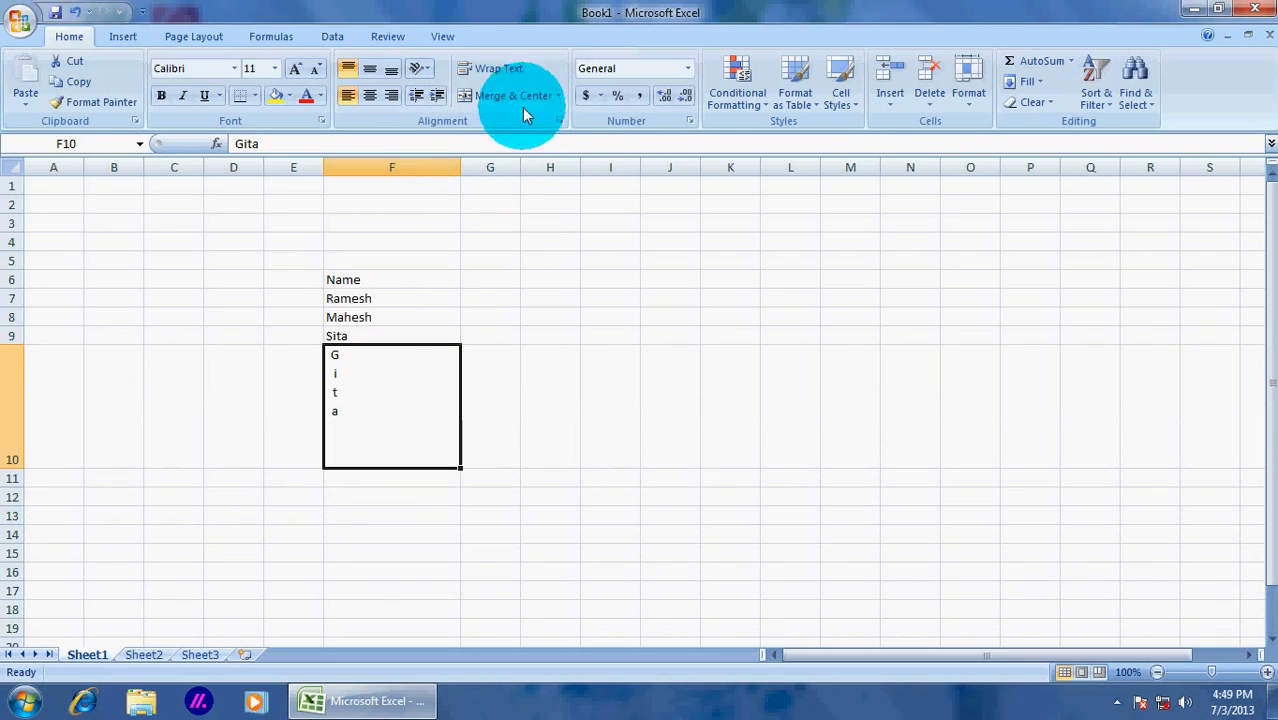
Return the text in F10 to horizontal by setting its orientation to 0 degrees in the Format Cells alignment settings
click(420, 68)
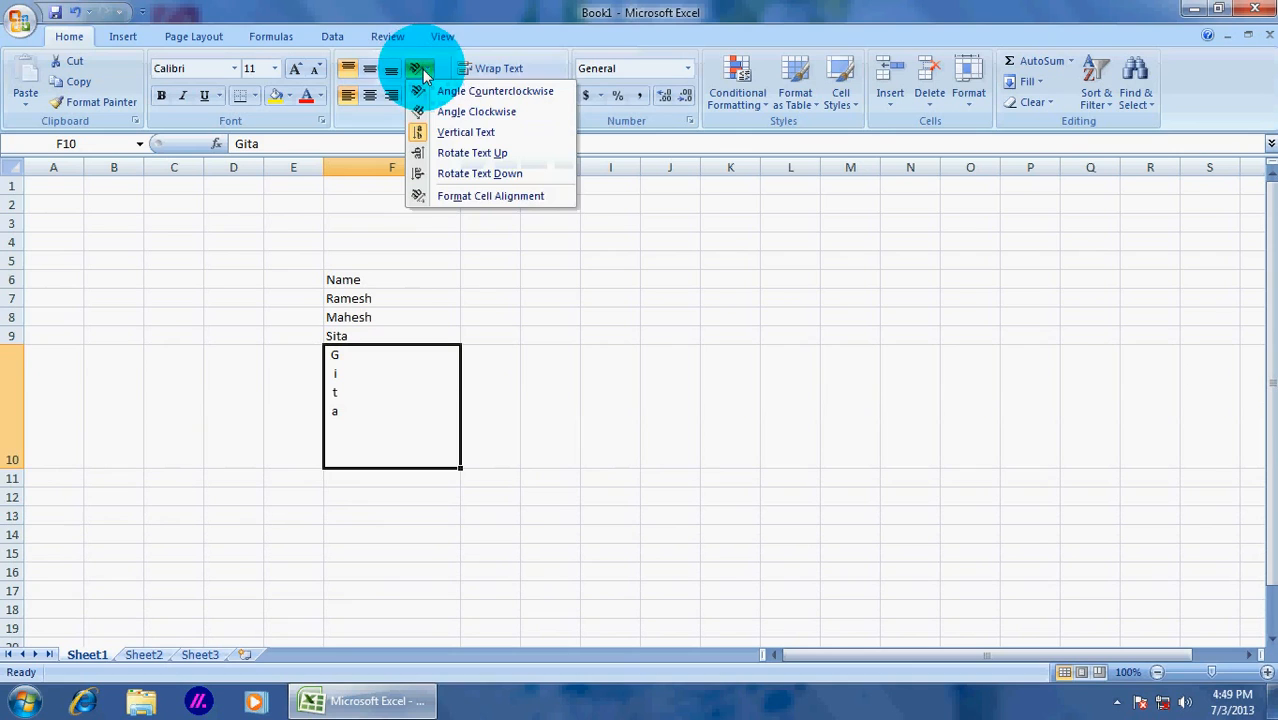
click(485, 200)
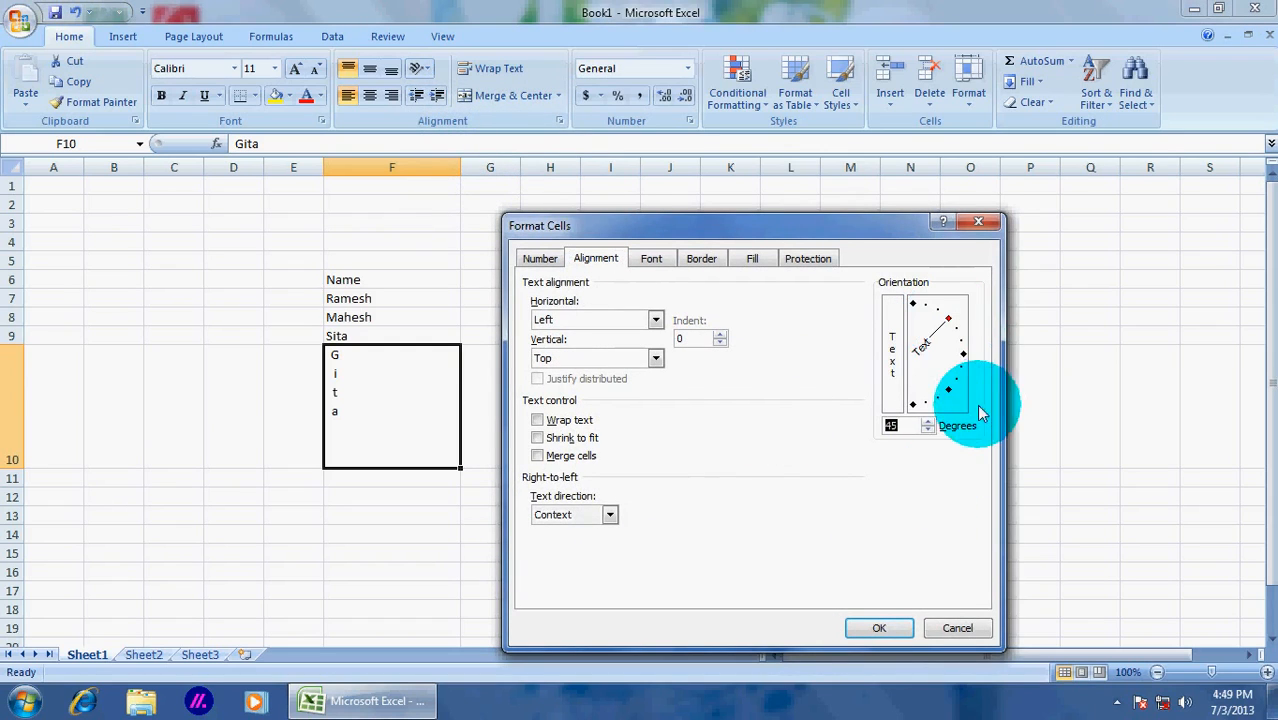
click(913, 403)
drag(922, 332, 918, 308)
click(901, 340)
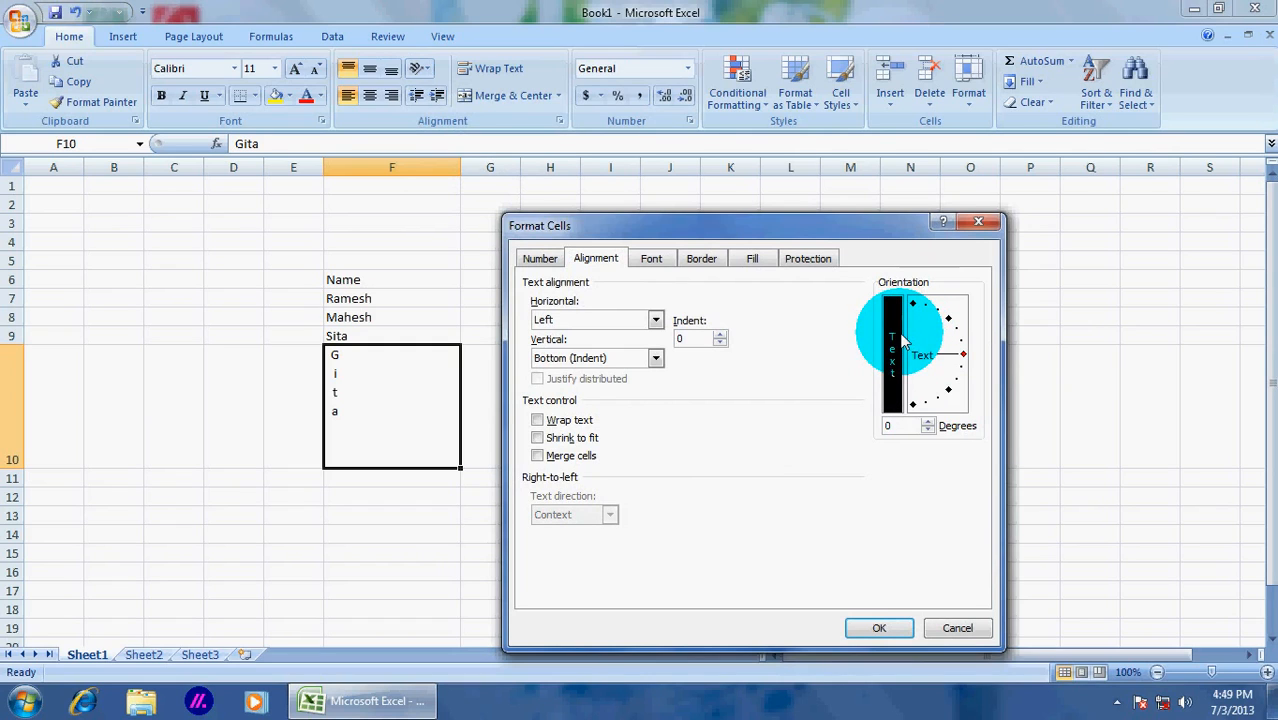
click(903, 426)
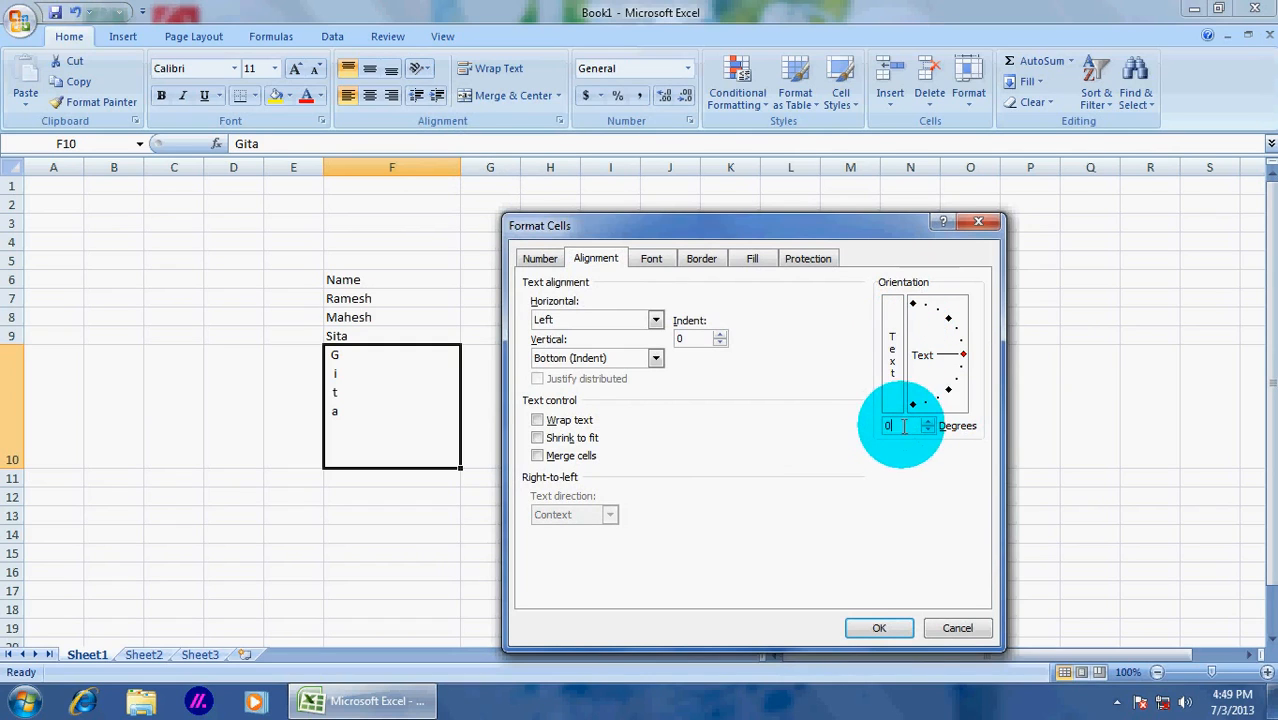
click(877, 628)
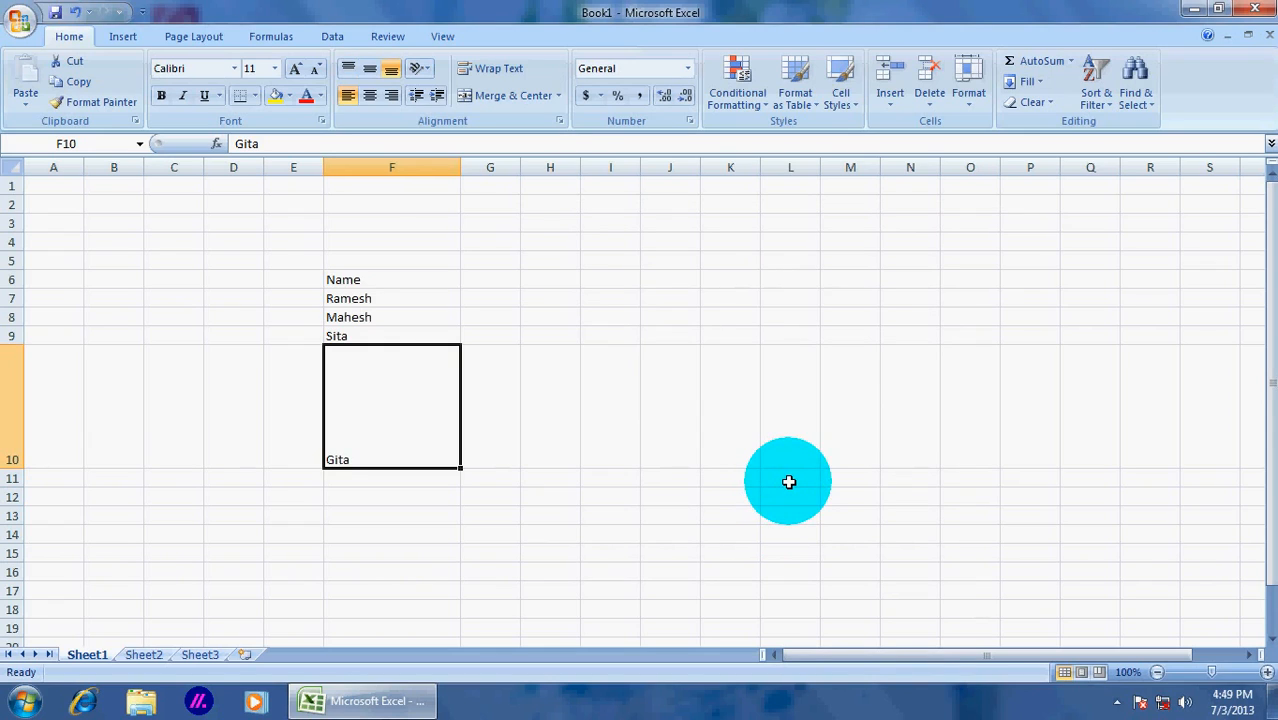
Review the alignment settings of F10 in the Format Cells dialog and close it without changes
click(422, 69)
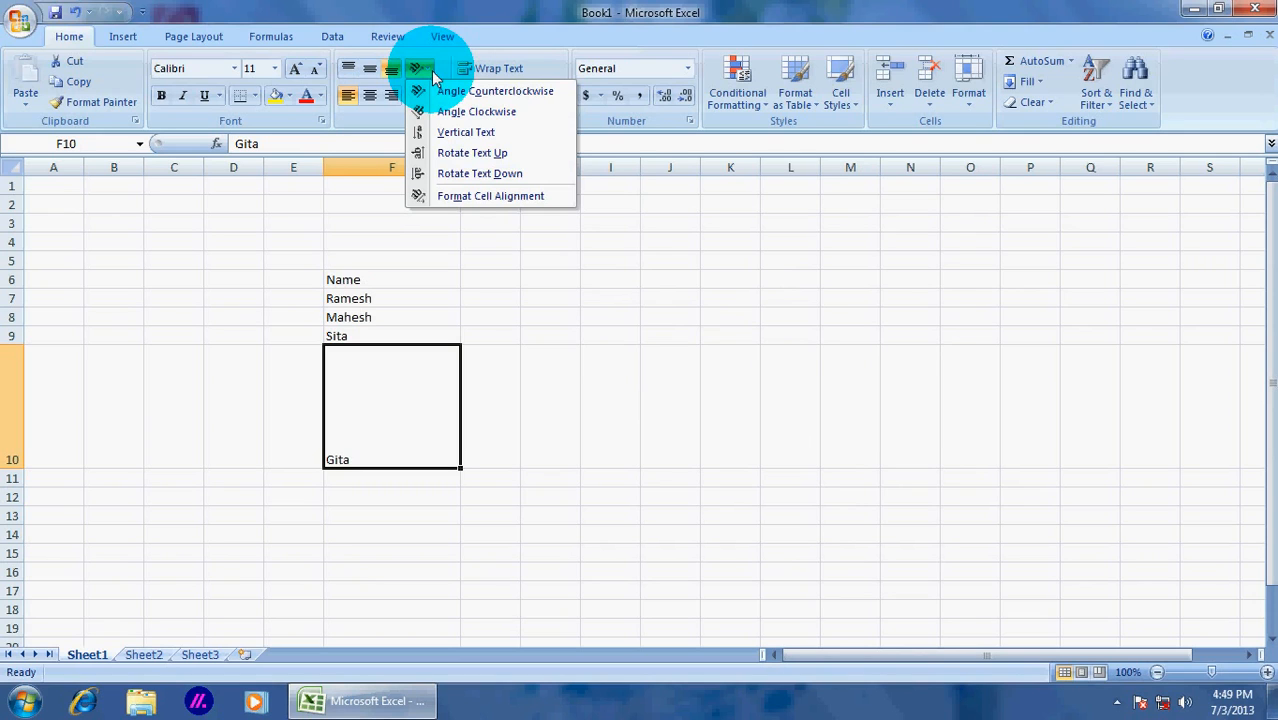
click(470, 196)
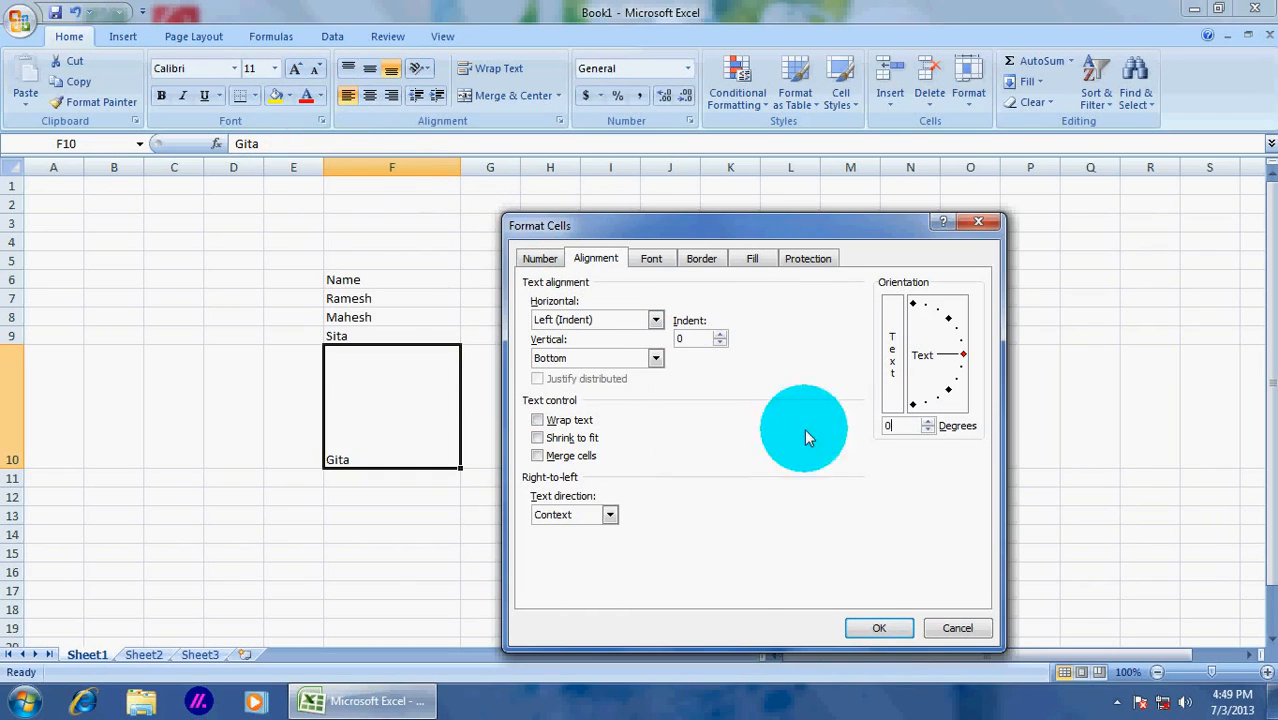
click(957, 628)
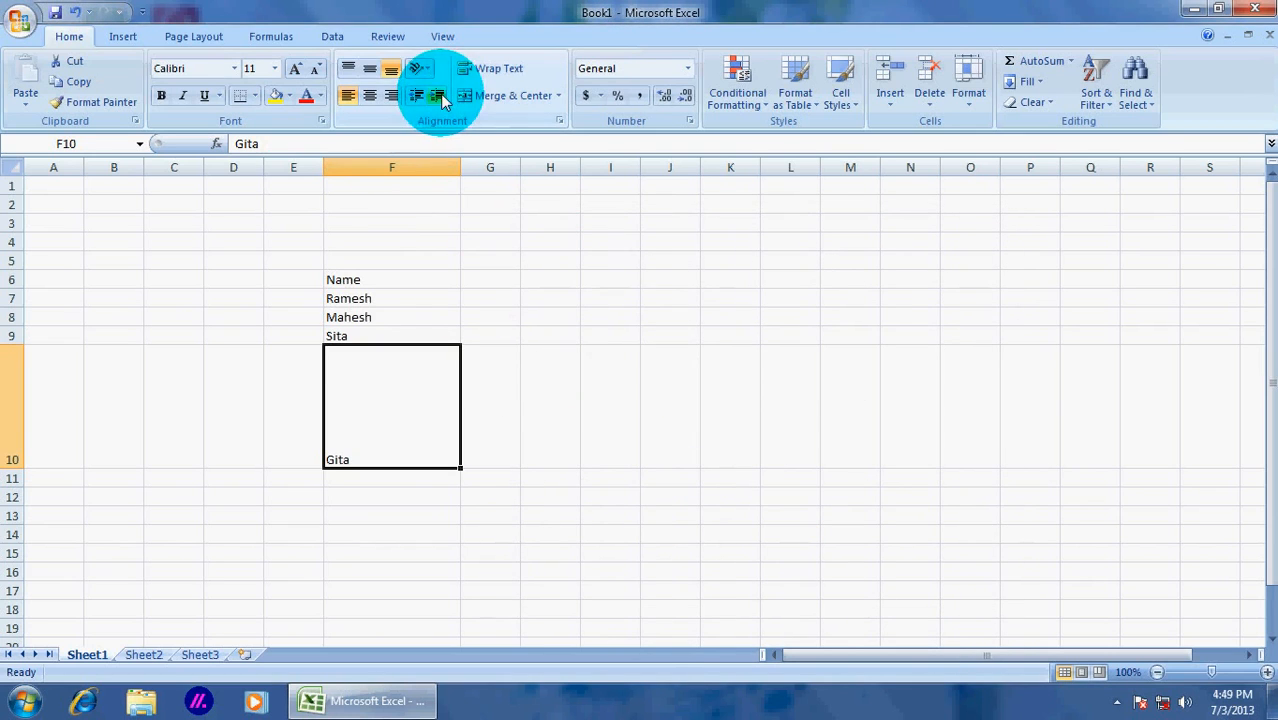
Set the vertical alignment of F10 to Top Align and then to Middle Align
click(348, 68)
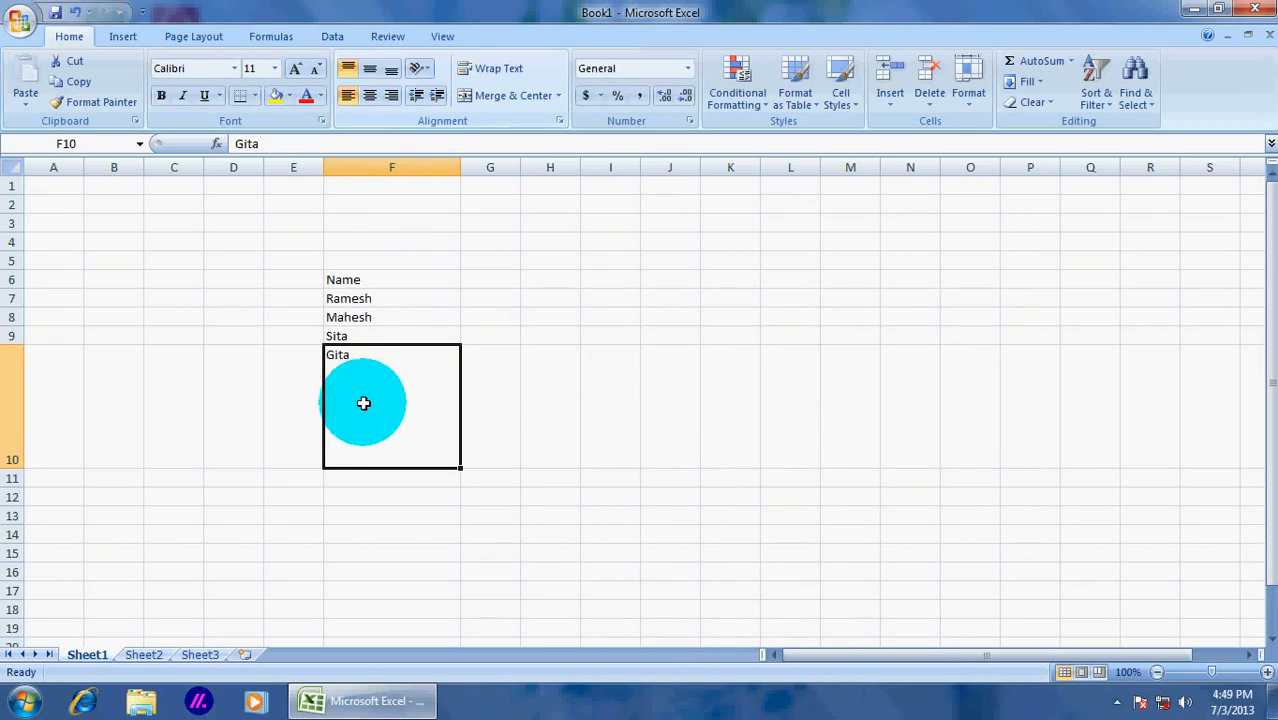
click(369, 68)
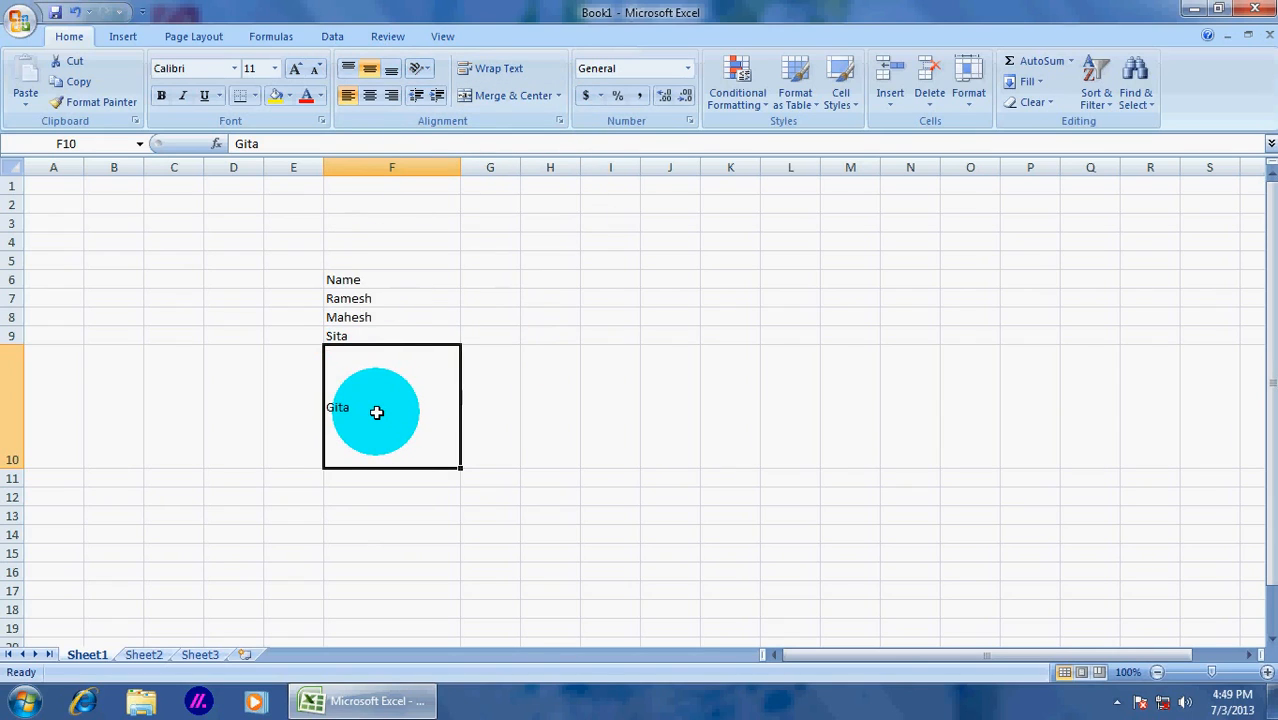
Increase the indent of the text in F10 by two levels, then decrease it back to no indent
click(437, 97)
click(437, 97)
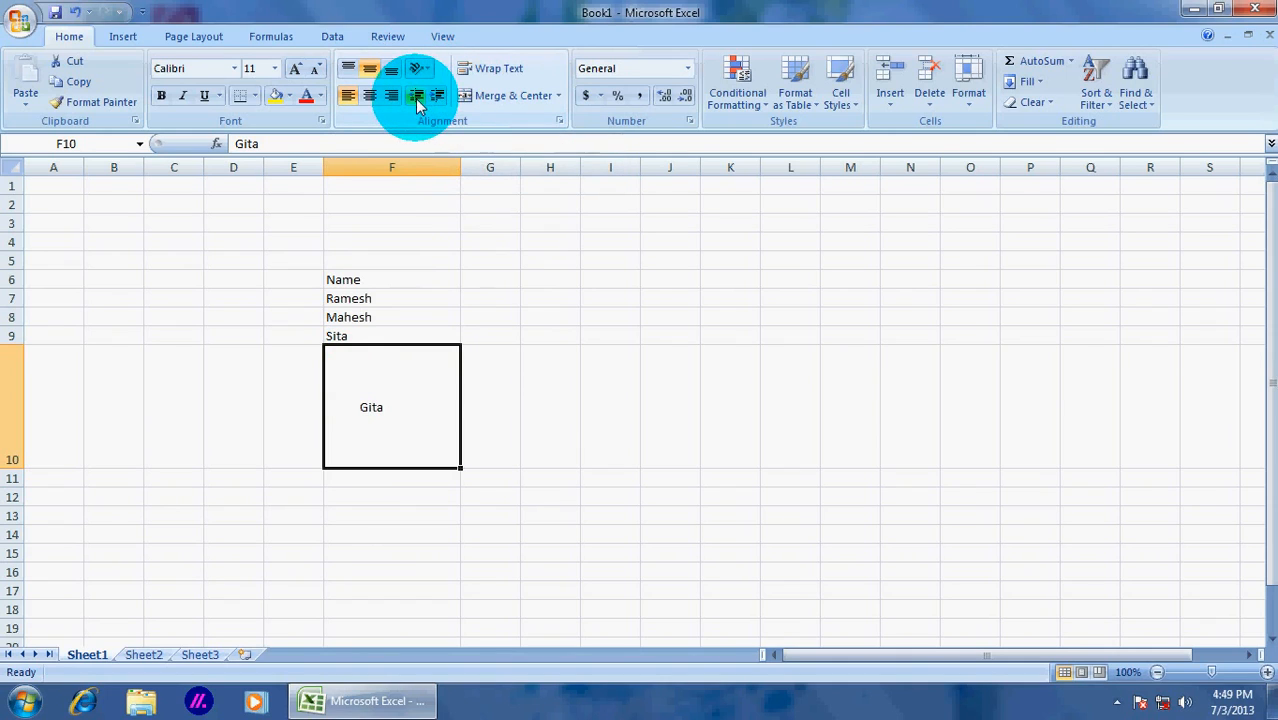
click(418, 102)
click(418, 102)
click(418, 102)
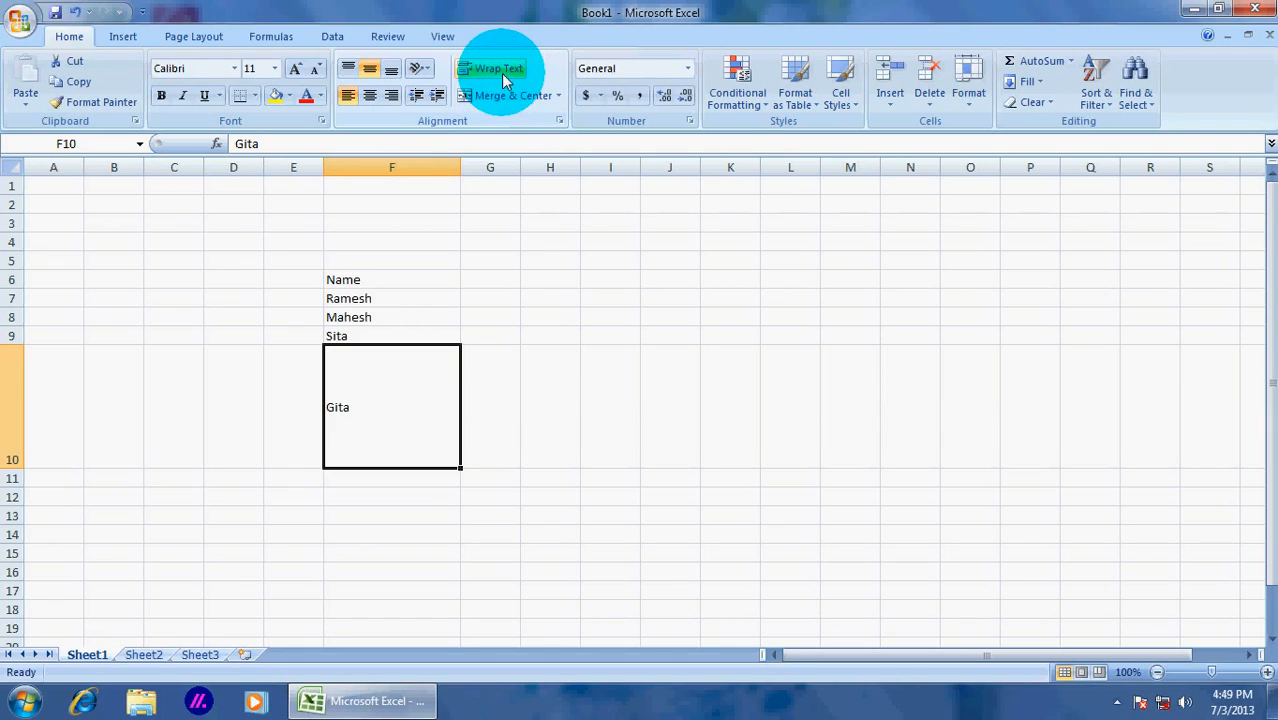
Enter the sentence "This is long sentence written in cell." in F12
click(402, 497)
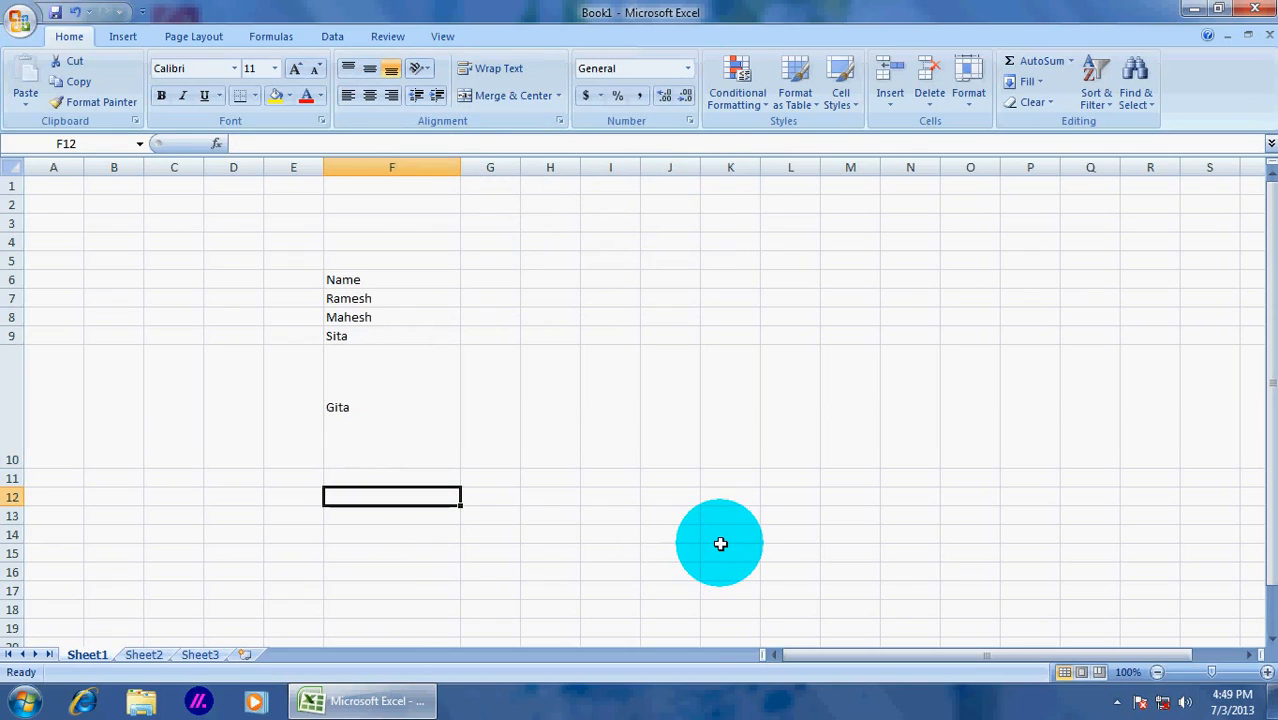
text(This is )
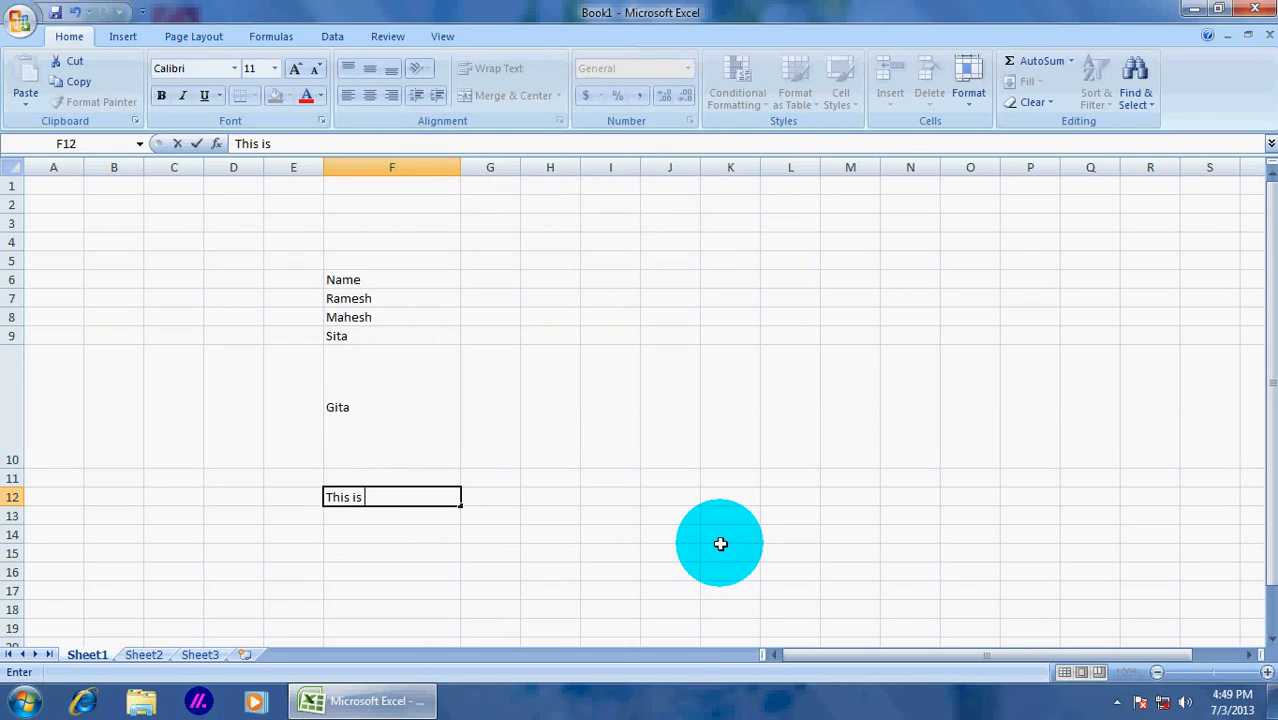
text(long sentence written in cell.)
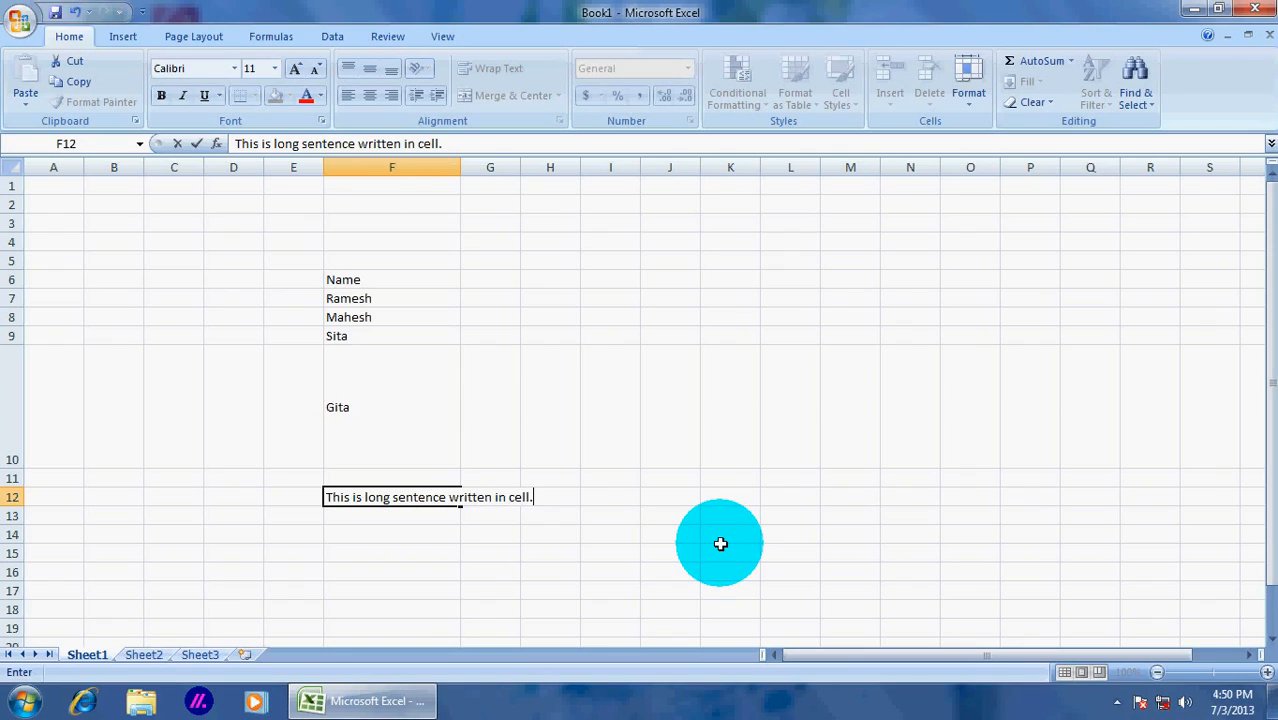
key(Return)
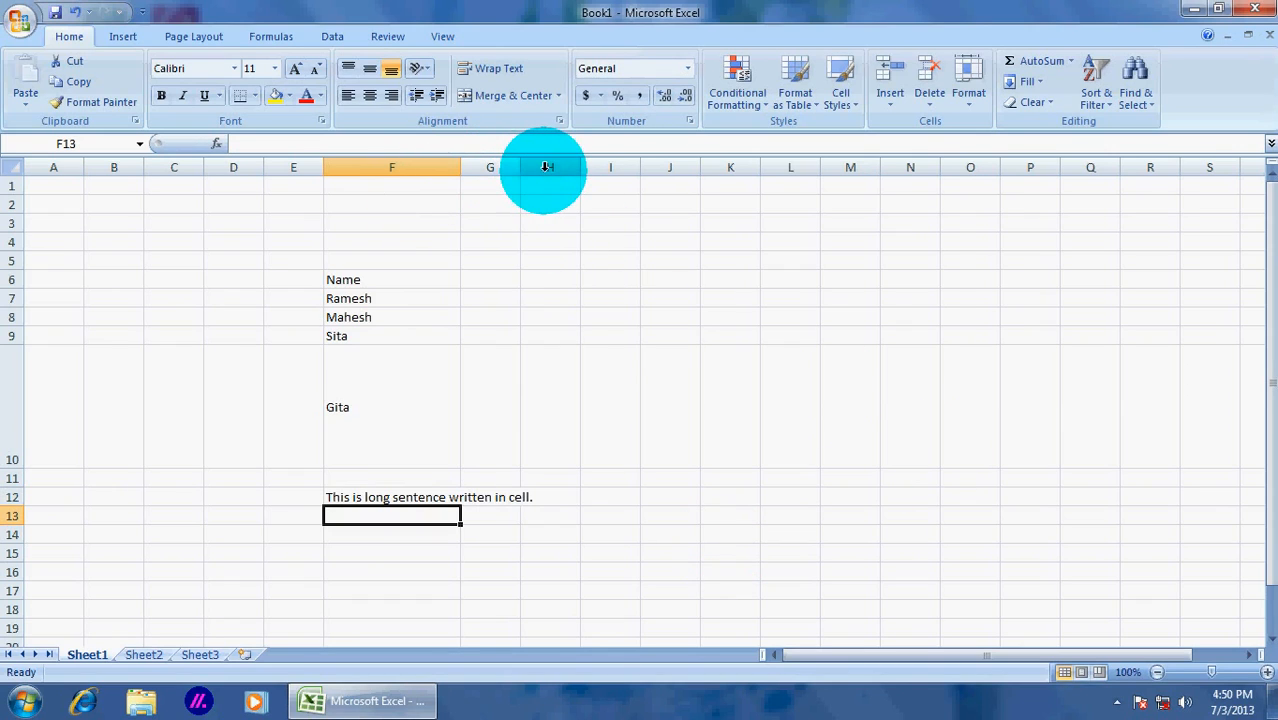
Wrap the text in F12 and widen column F until "written in" fits on the first line
click(445, 497)
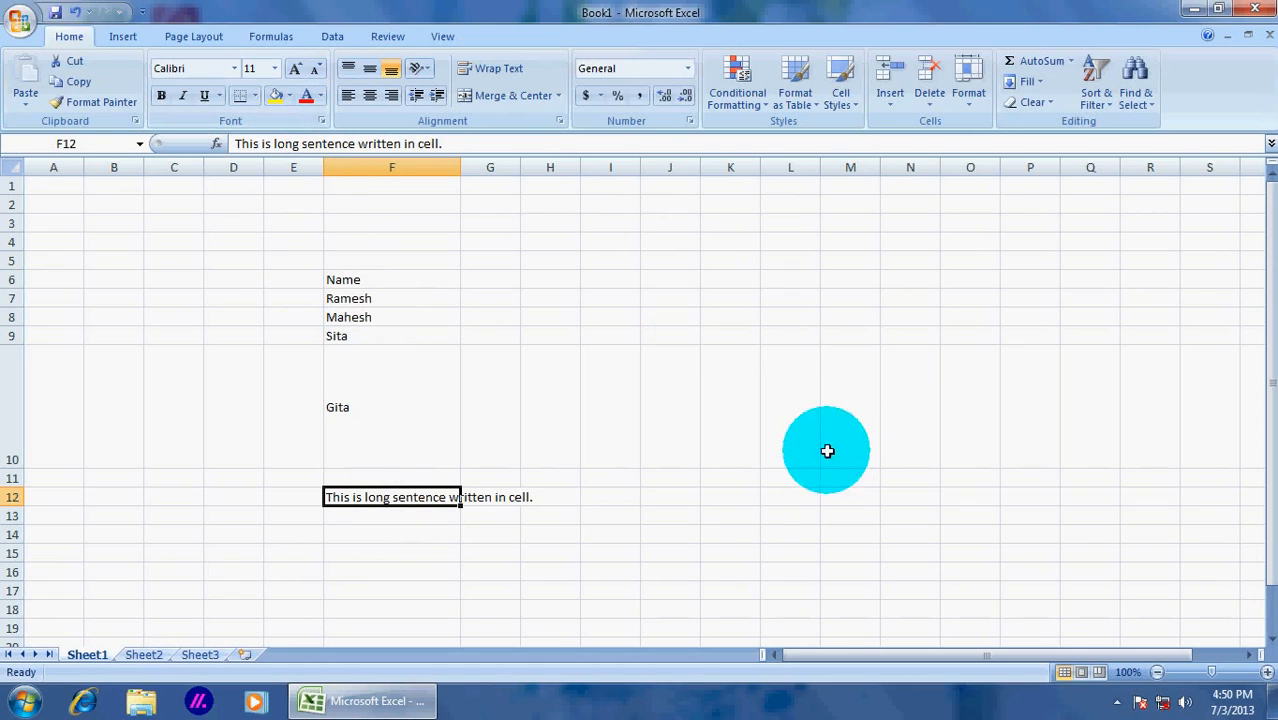
click(505, 76)
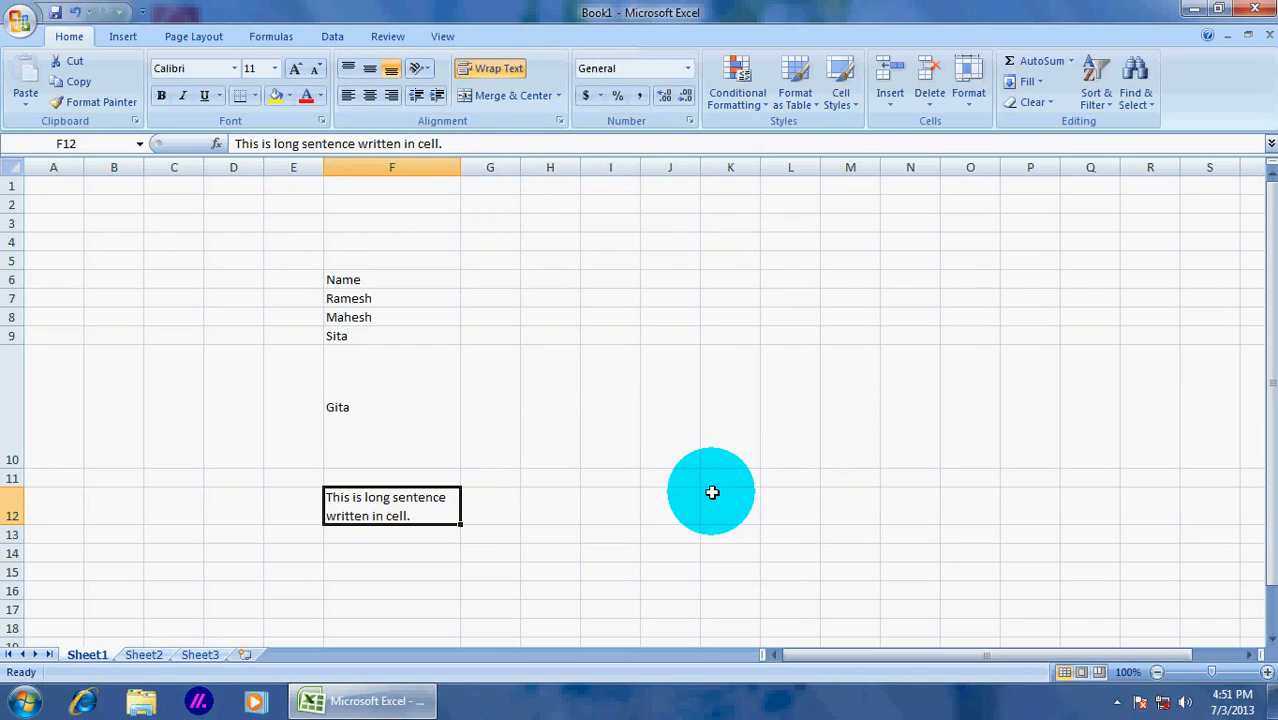
drag(461, 167, 491, 157)
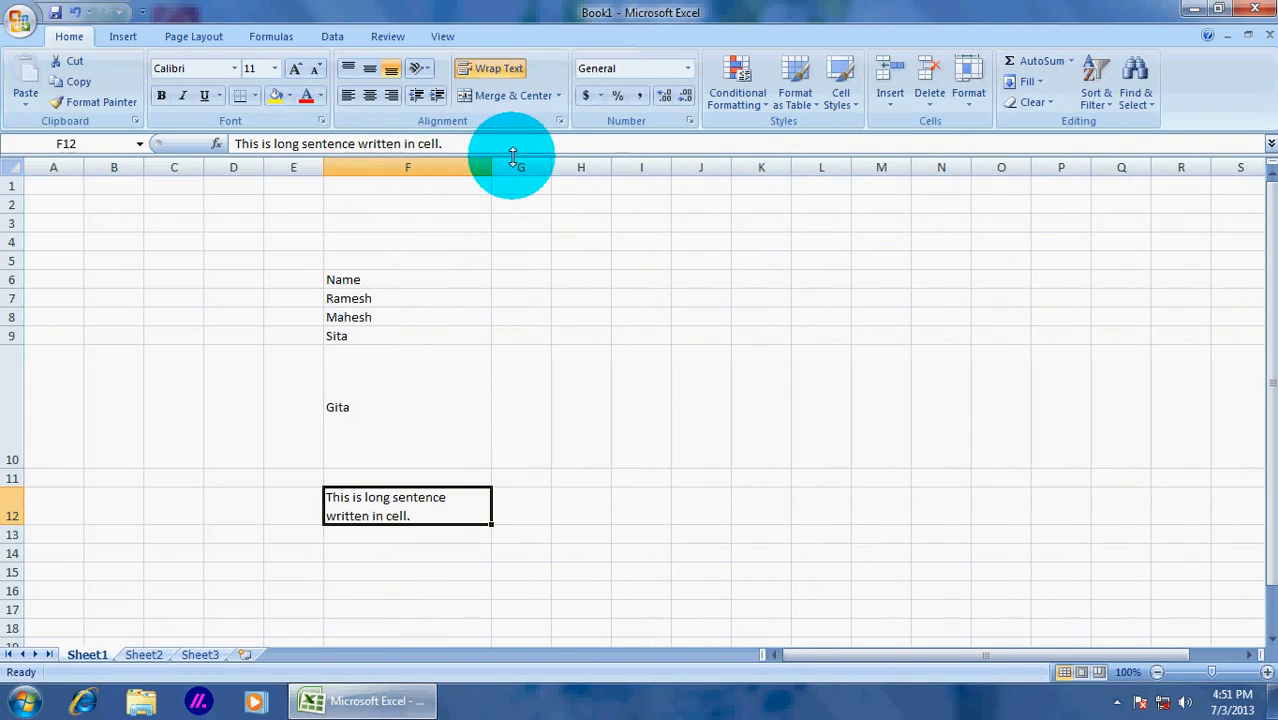
drag(491, 161, 515, 156)
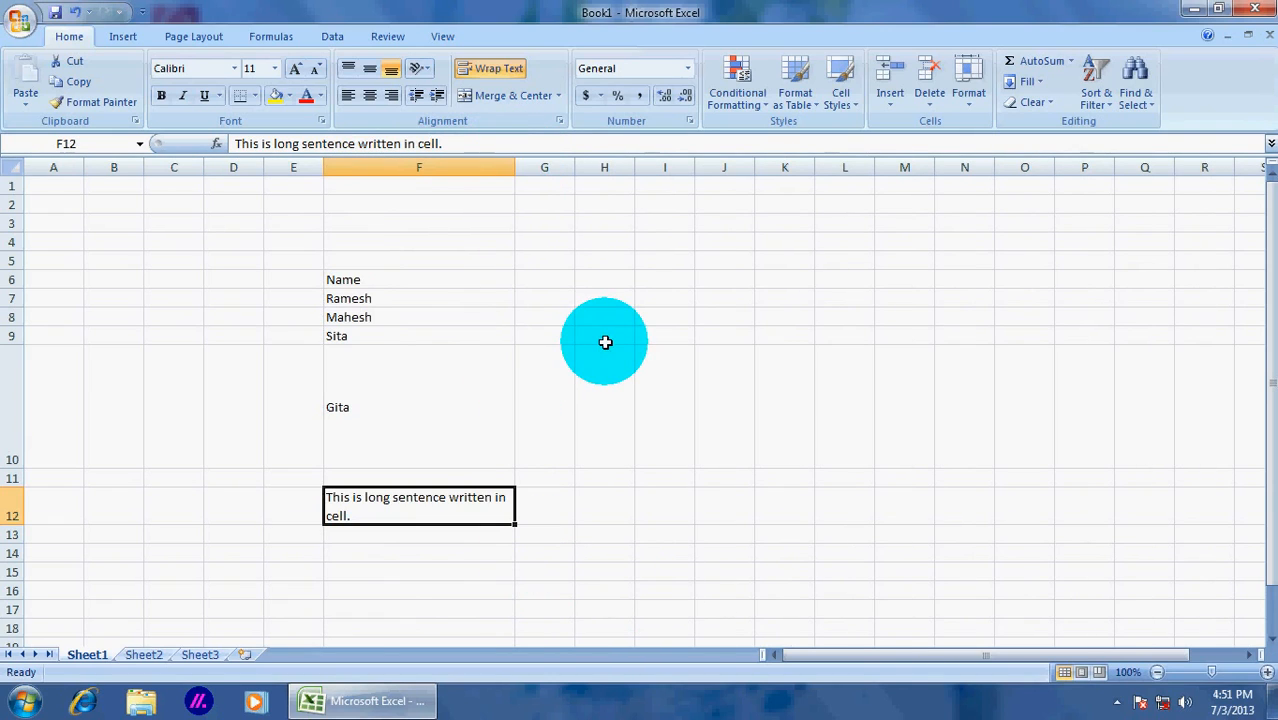
Undo the widening of column F and the text wrapping in F12
key(ctrl+z)
key(ctrl+z)
key(ctrl+z)
key(ctrl+z)
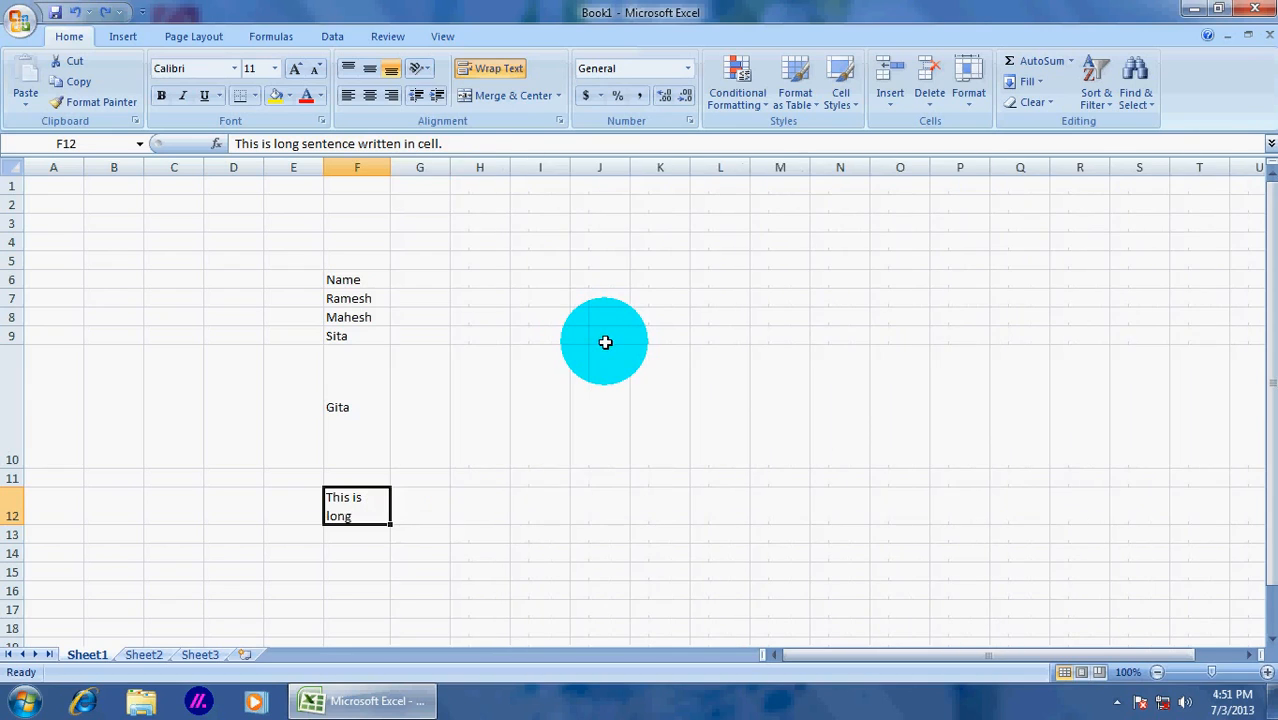
key(ctrl+z)
click(428, 551)
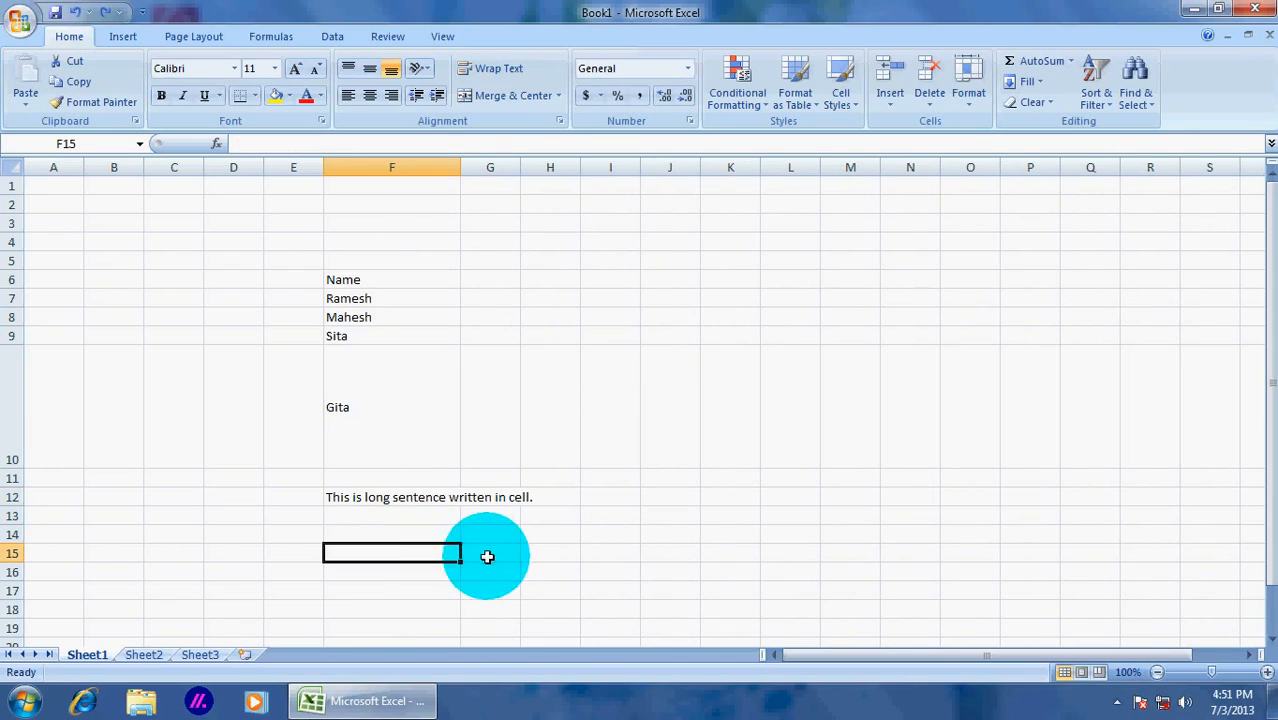
text(This is long se)
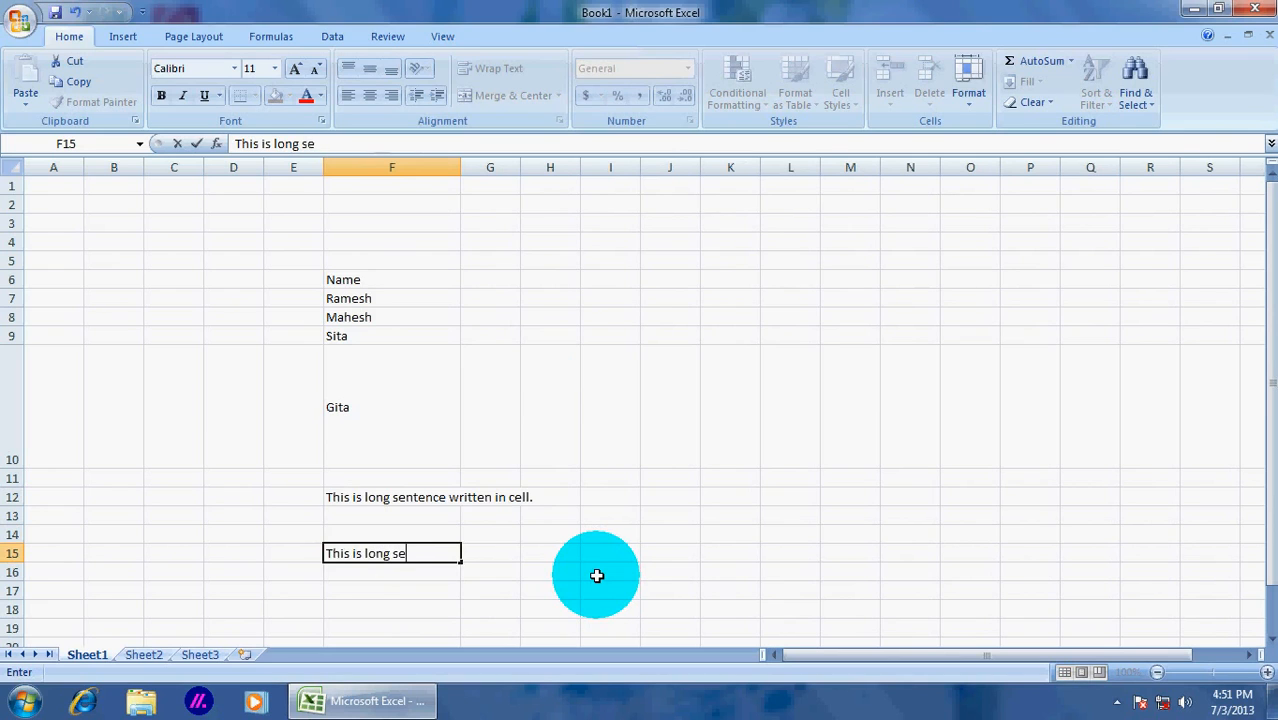
key(Escape)
Copy the sentence in F12 into F15 and M15
click(434, 496)
key(ctrl+c)
click(430, 553)
key(ctrl+v)
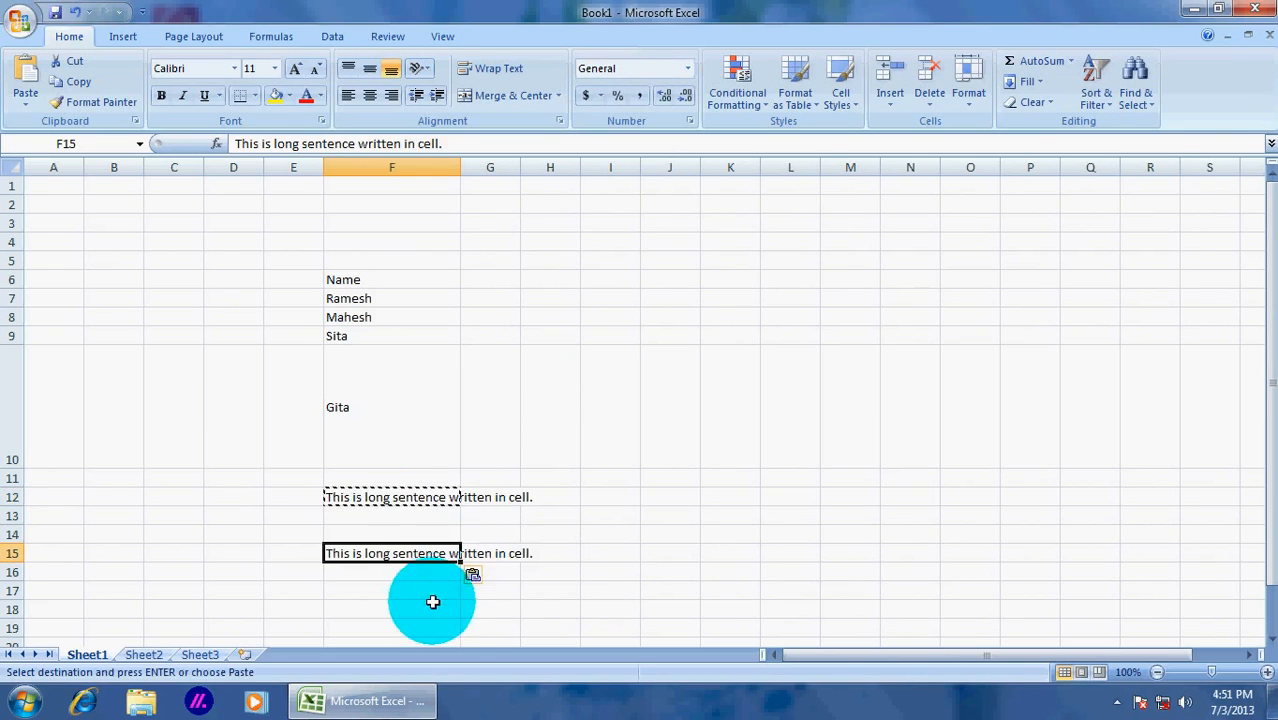
click(826, 552)
key(ctrl+v)
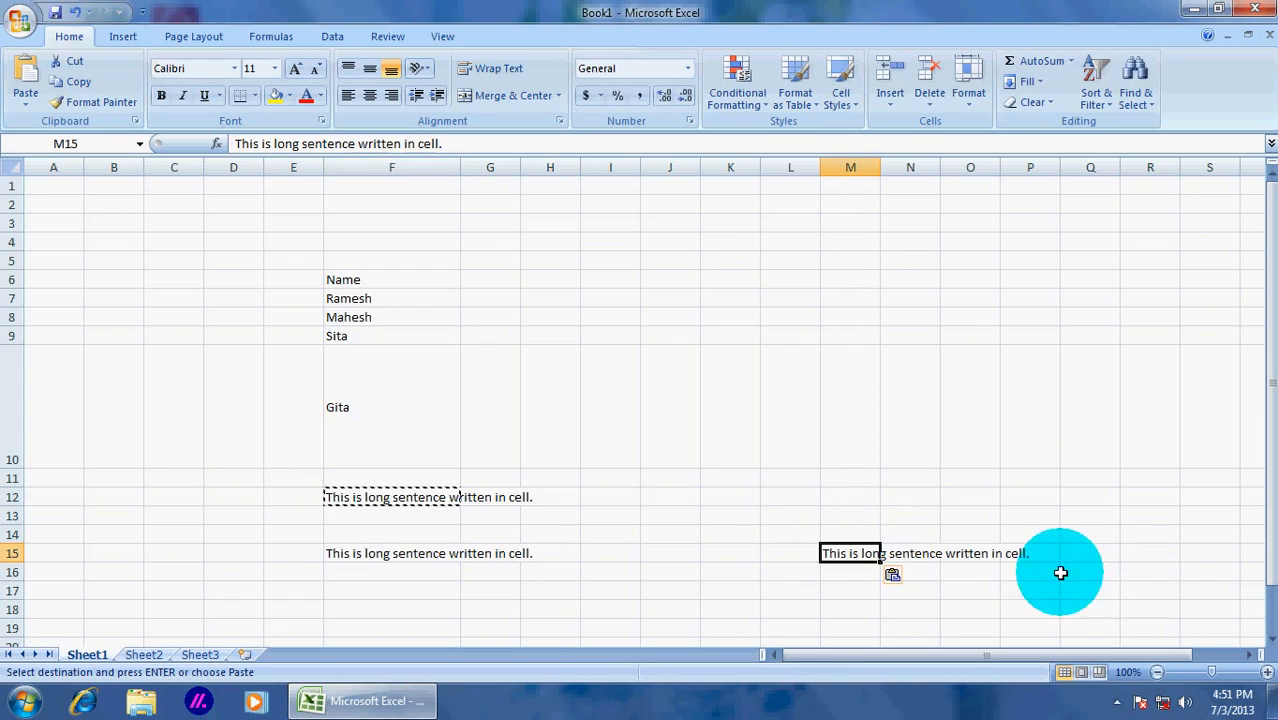
key(Escape)
Wrap the text in F12, and merge and center the sentence in F15 across F15:H15
click(424, 490)
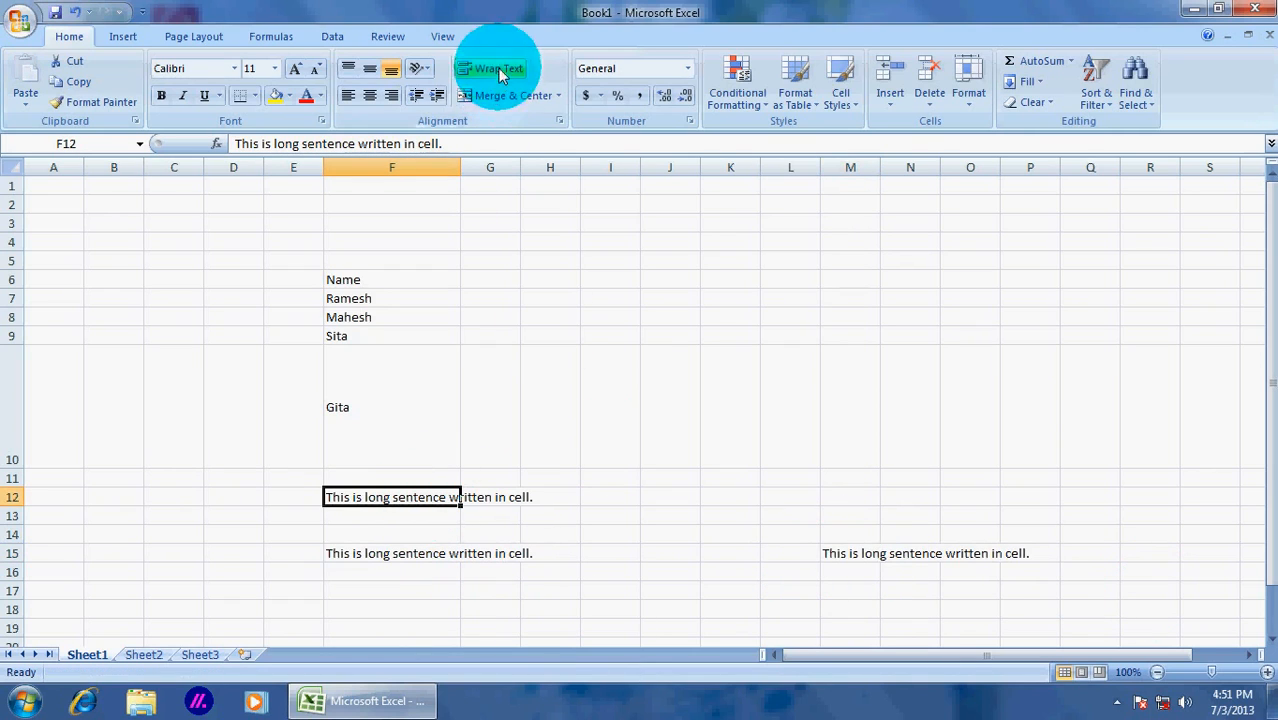
click(500, 70)
click(436, 571)
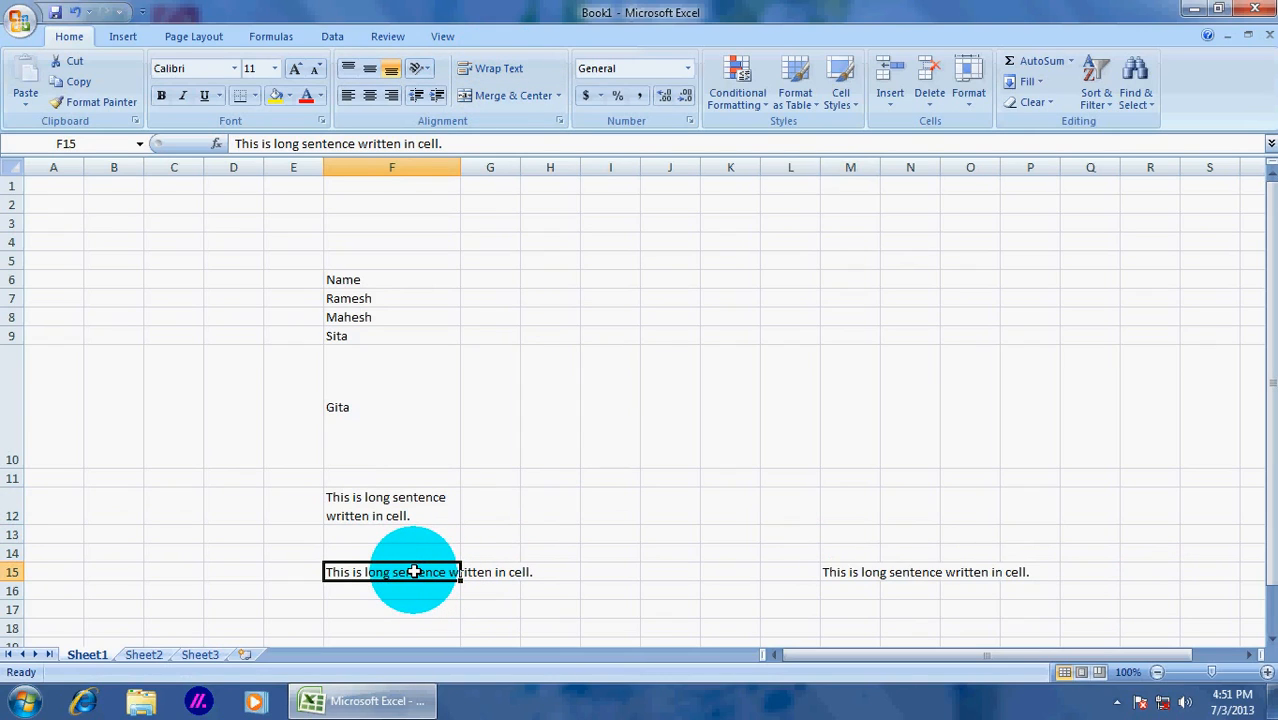
drag(414, 571, 548, 568)
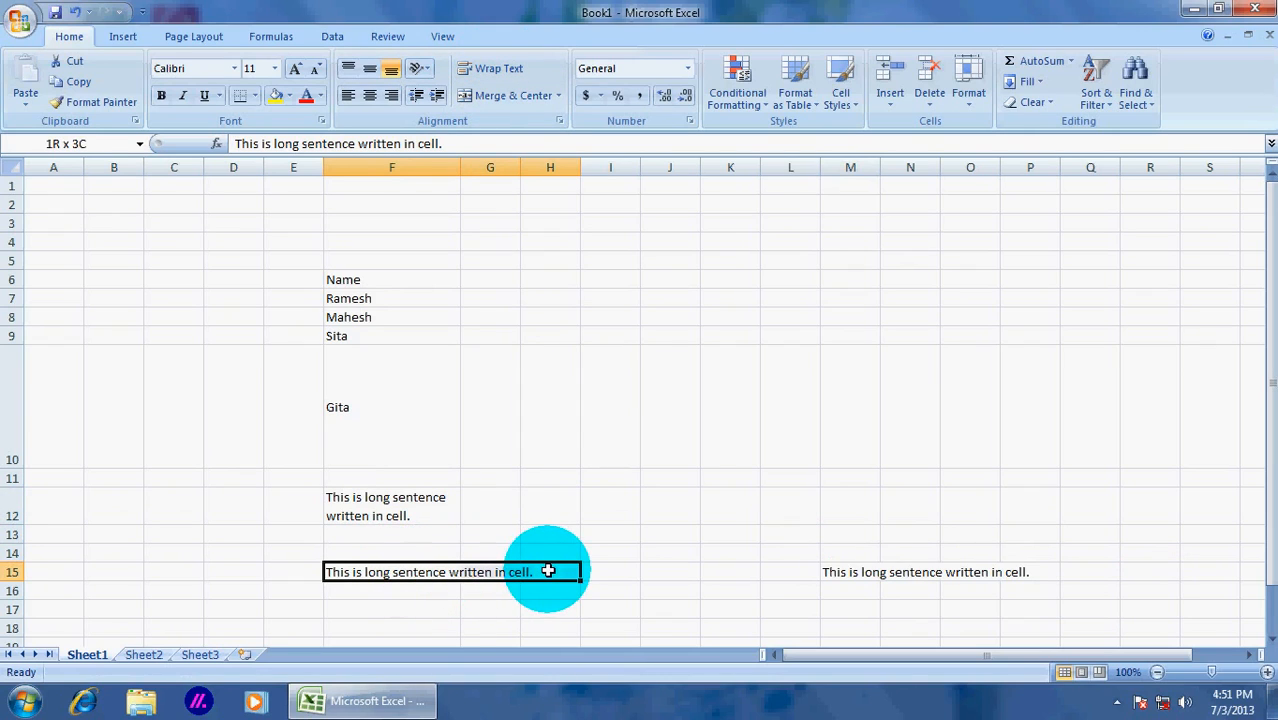
click(503, 95)
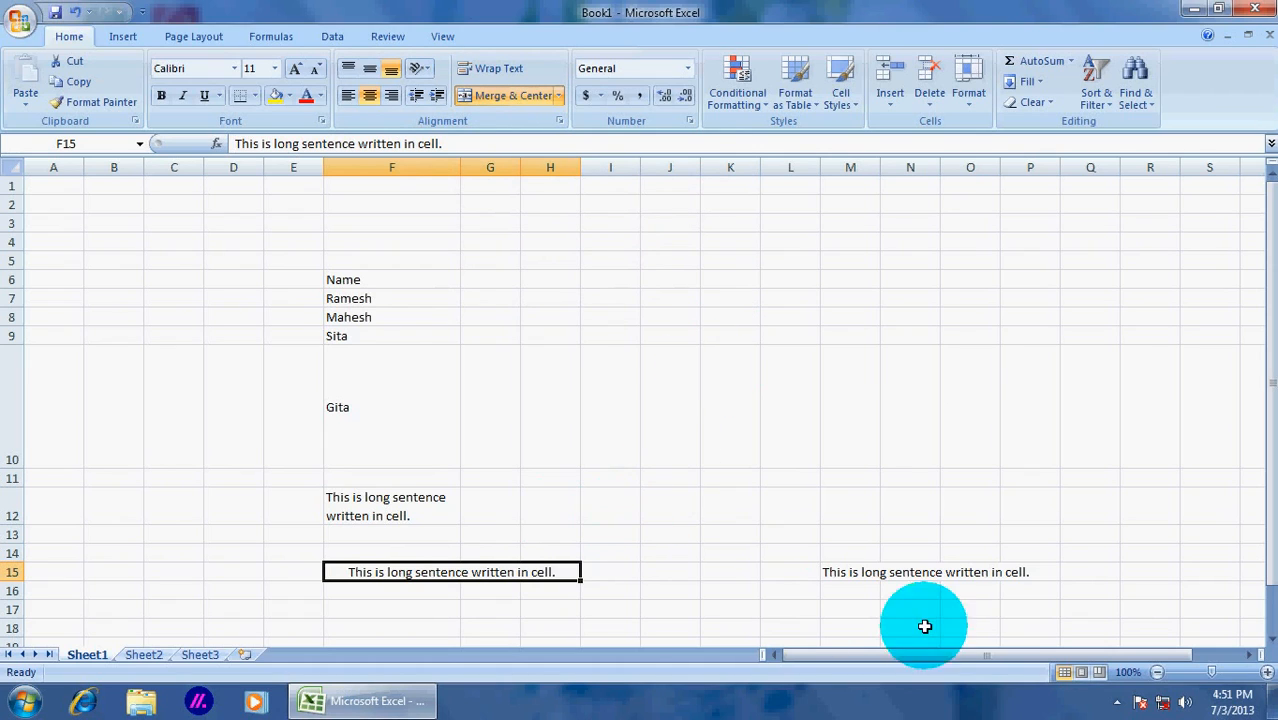
Apply the Shrink to fit text control to M15
click(870, 571)
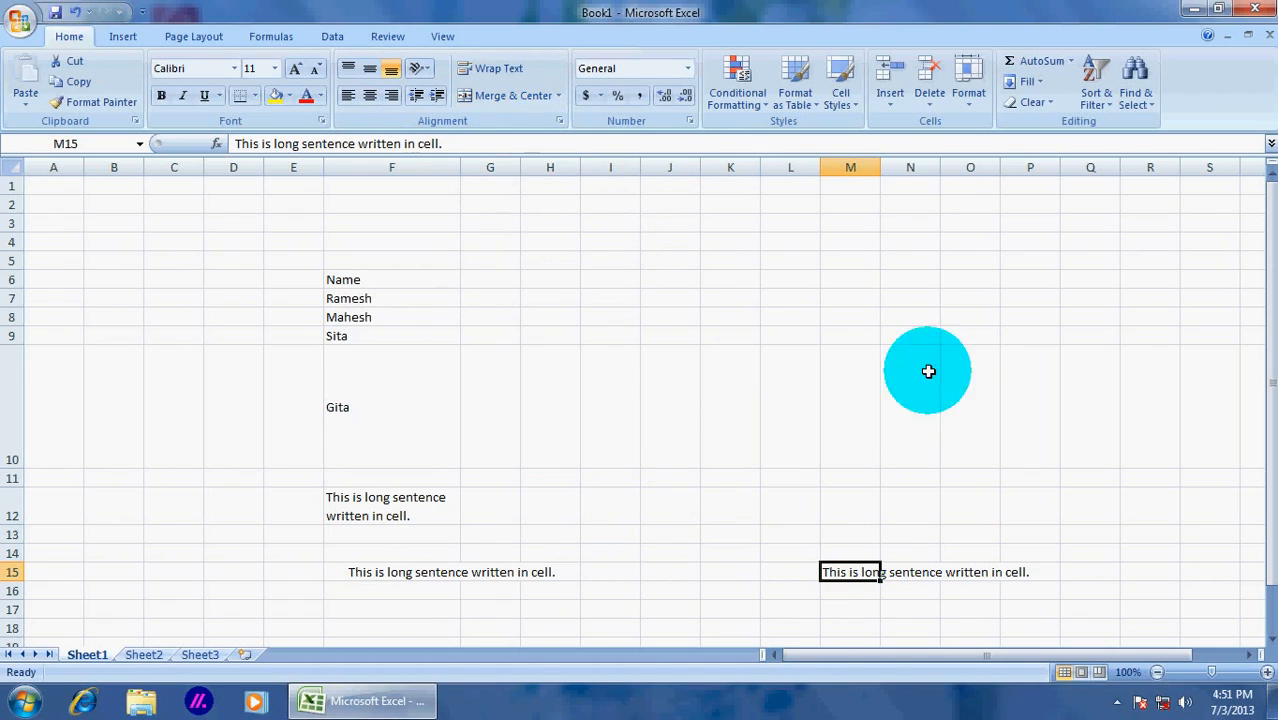
click(559, 121)
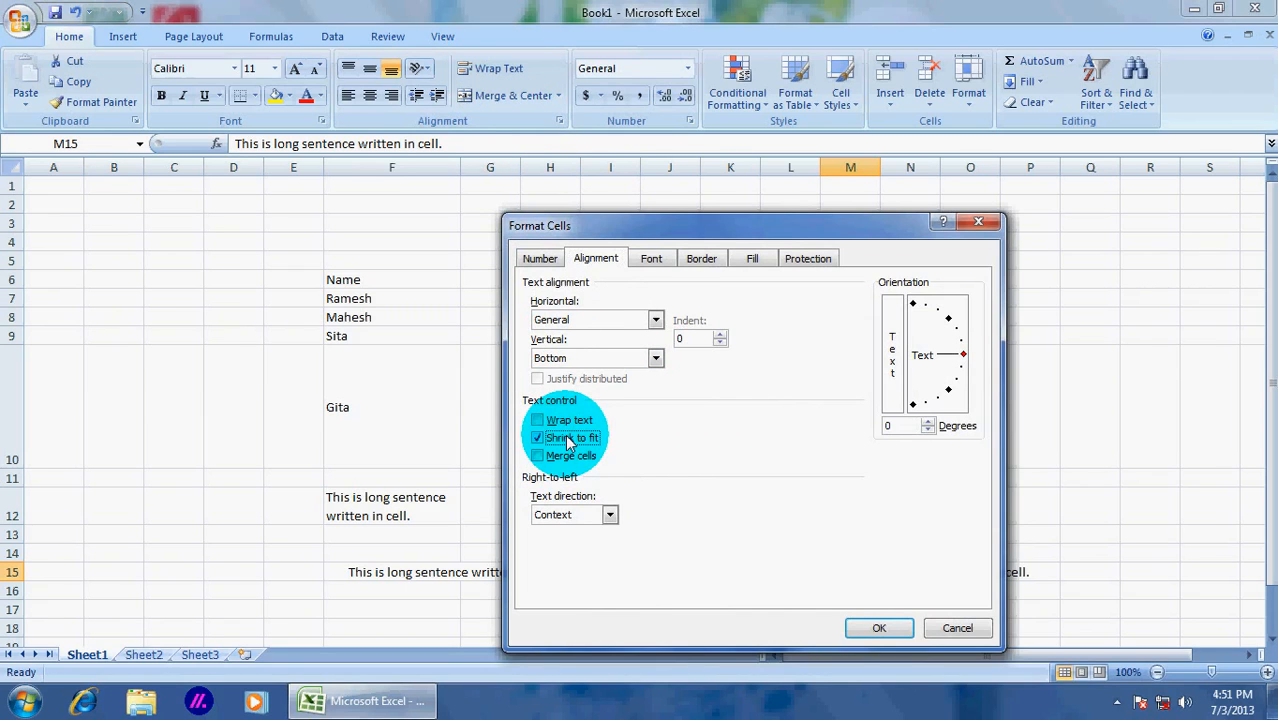
click(879, 628)
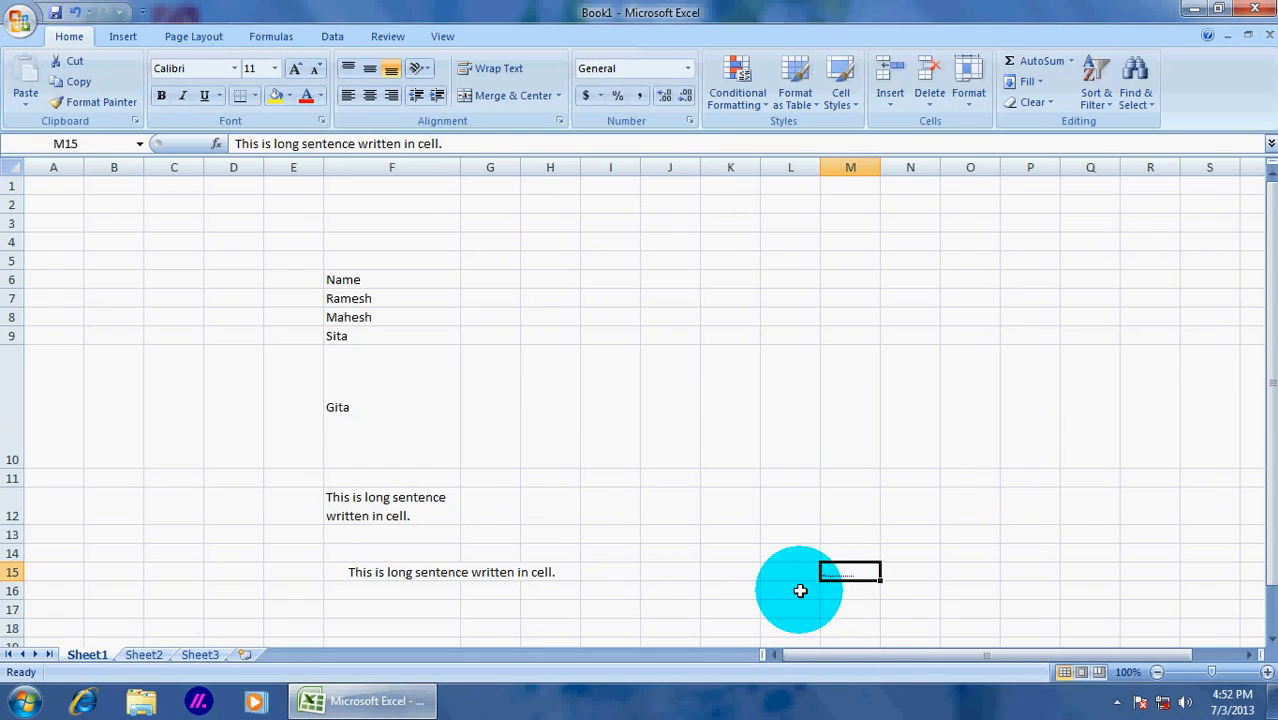
Turn off Shrink to fit for M15
click(559, 120)
click(553, 436)
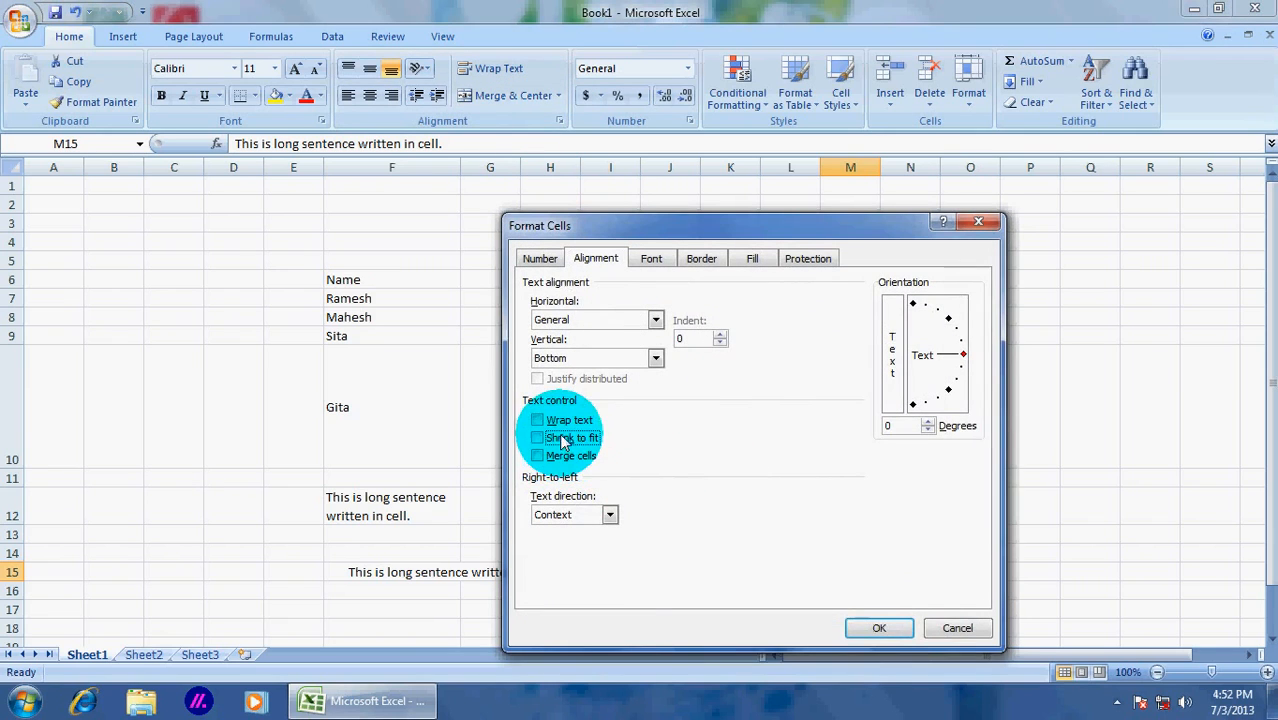
click(874, 619)
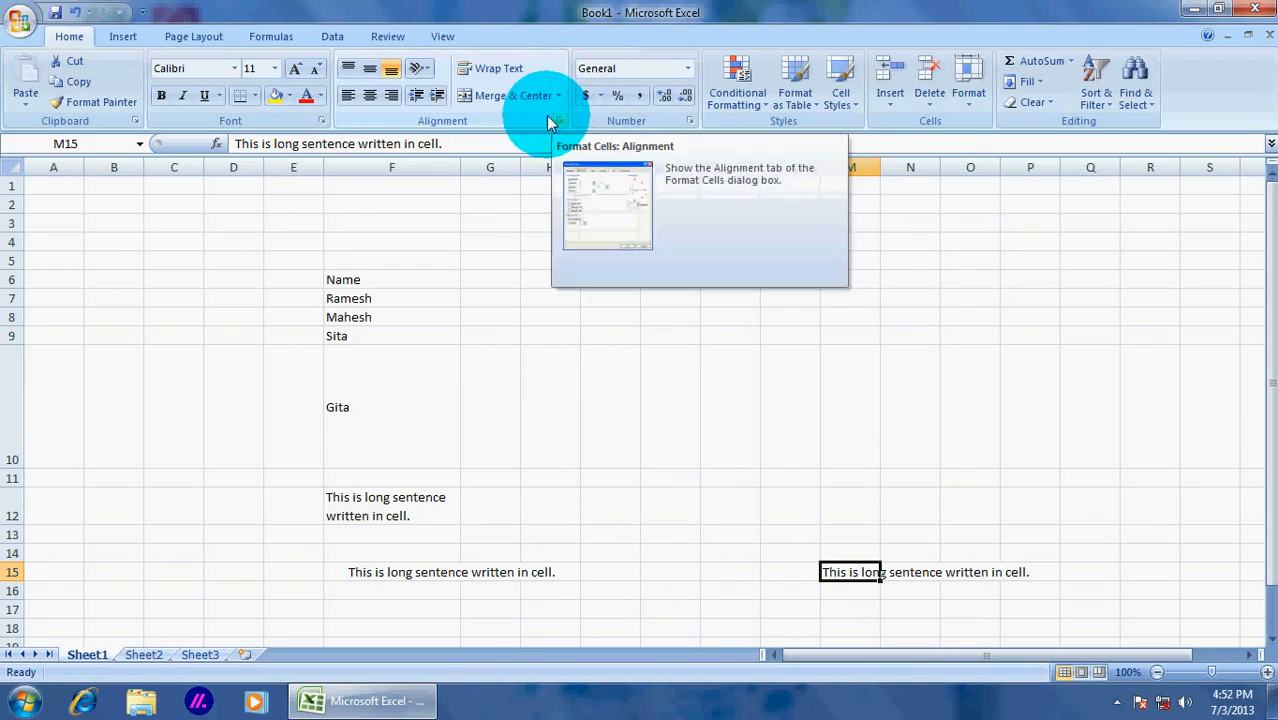
View the Font settings for M15 in Format Cells and close the dialog without changes
click(322, 120)
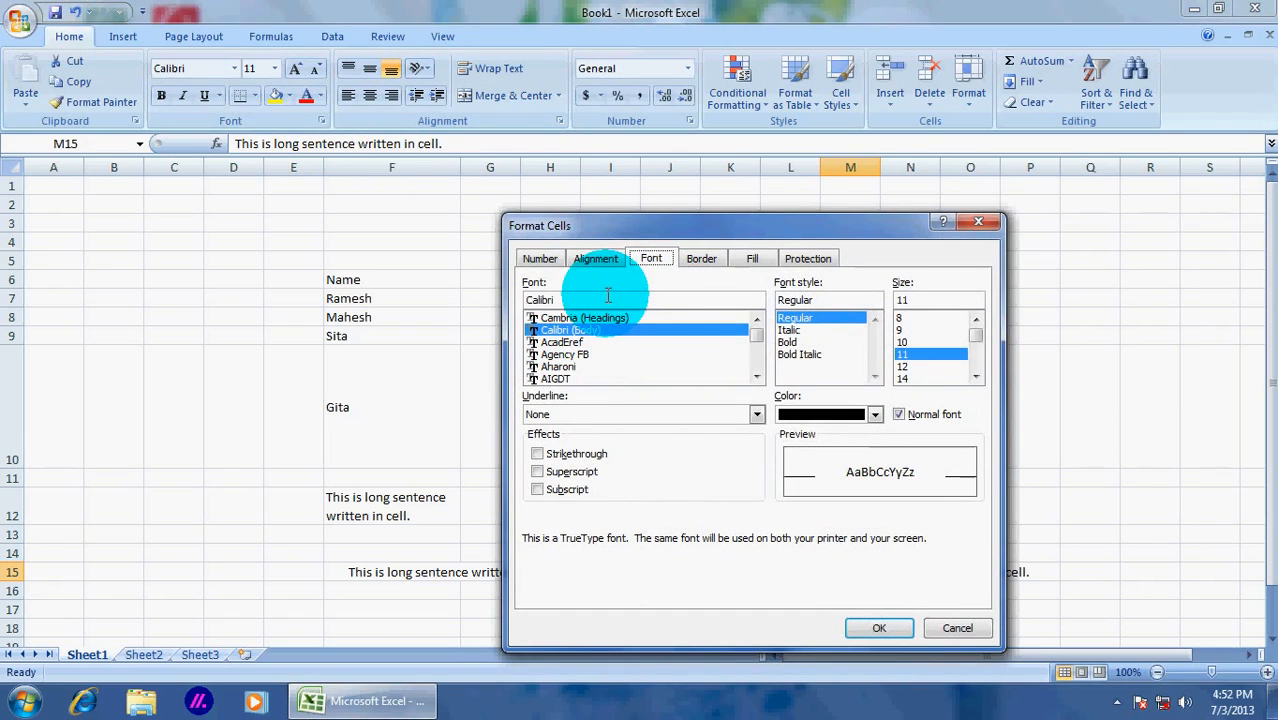
click(957, 628)
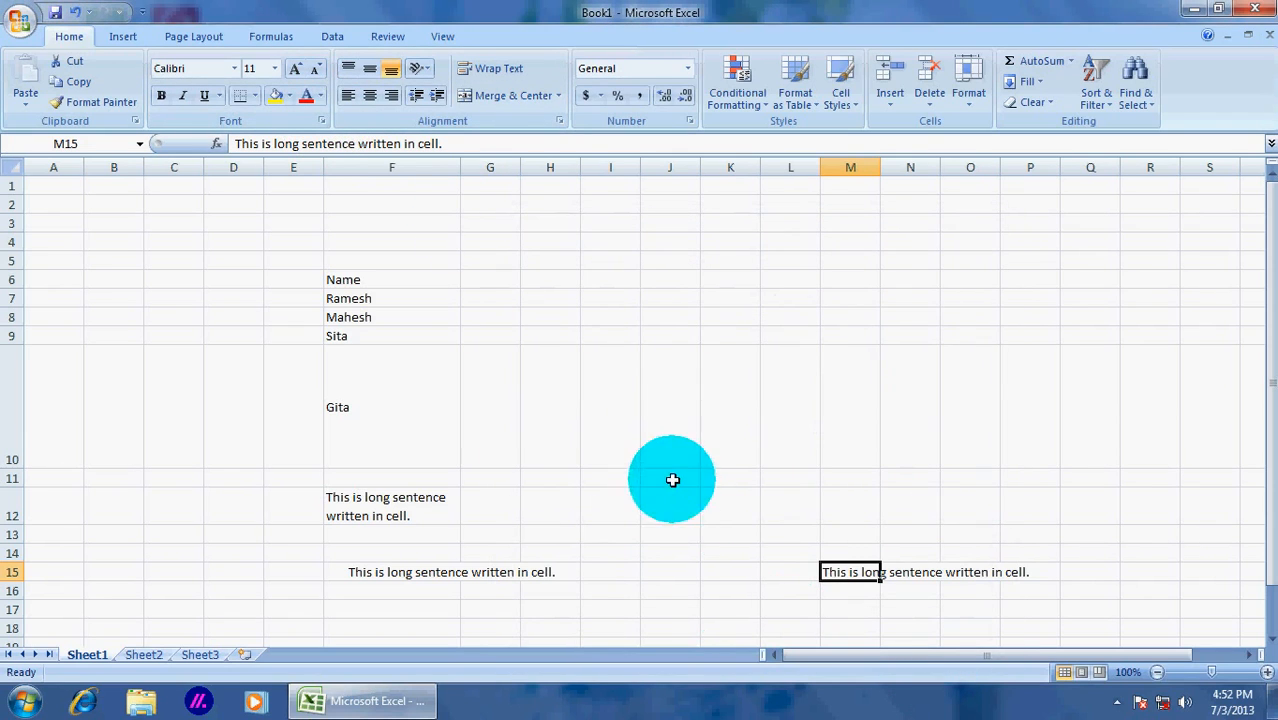